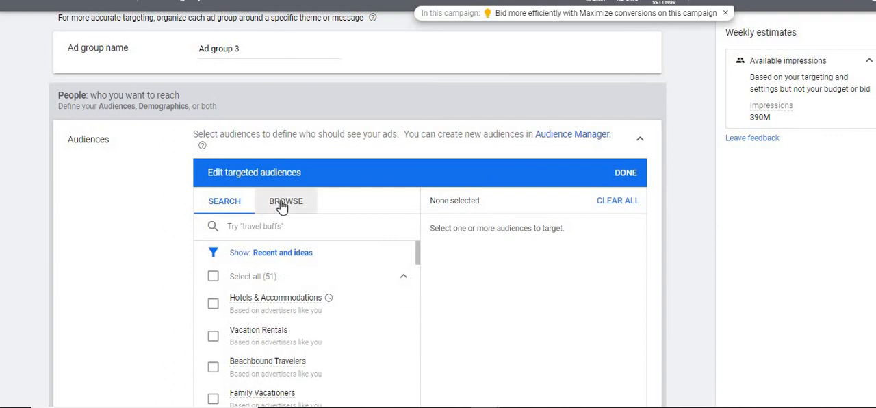
# Step: Check the audience browsing categories, collapse the Audiences section, and add Placements as content targeting for Ad group 3
pyautogui.click(282, 203)
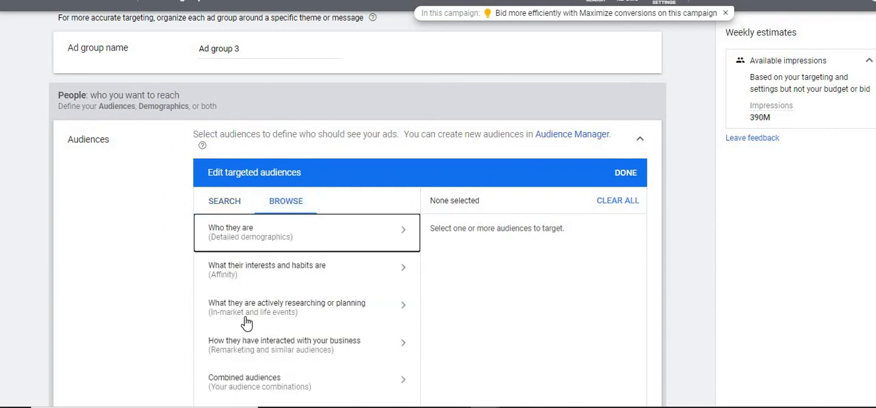
pyautogui.click(633, 140)
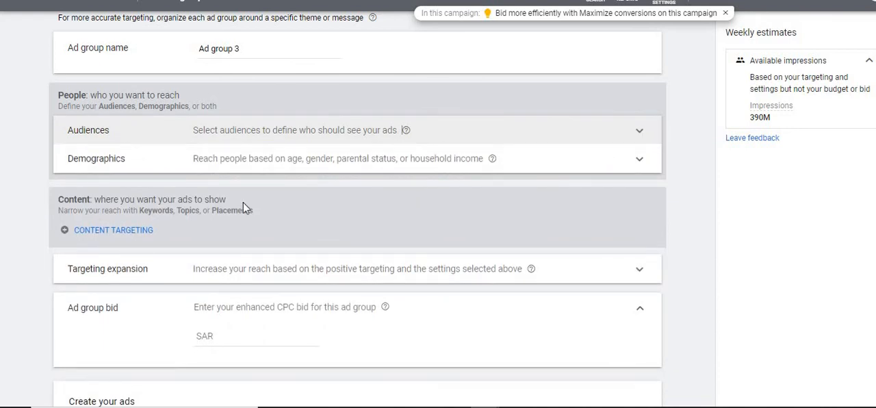
pyautogui.click(120, 236)
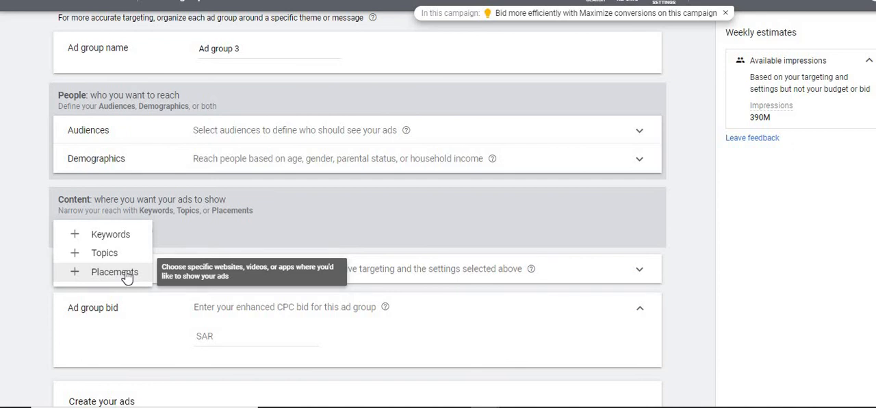
pyautogui.click(126, 273)
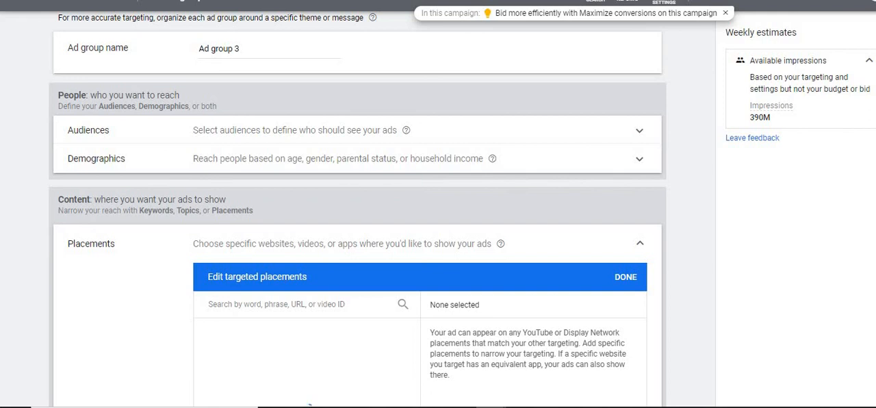
pyautogui.scroll(-2, 358, 274)
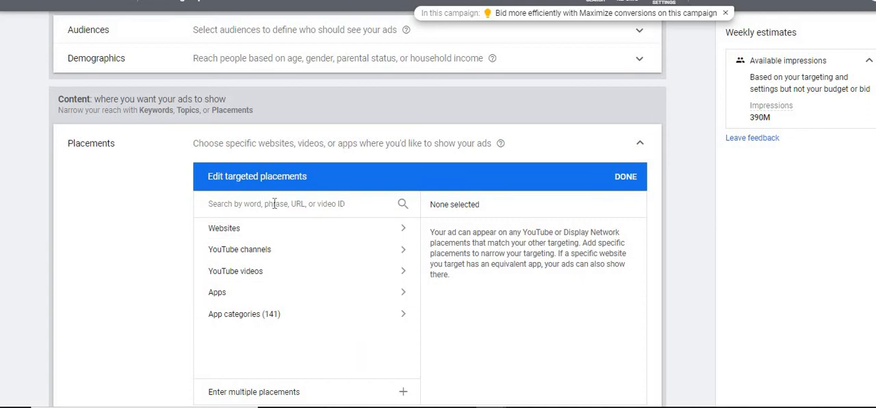
# Step: Search the targeted placements for "resorts in maldives" and open the list of matching websites
pyautogui.click(249, 204)
pyautogui.write('resorts in ma')
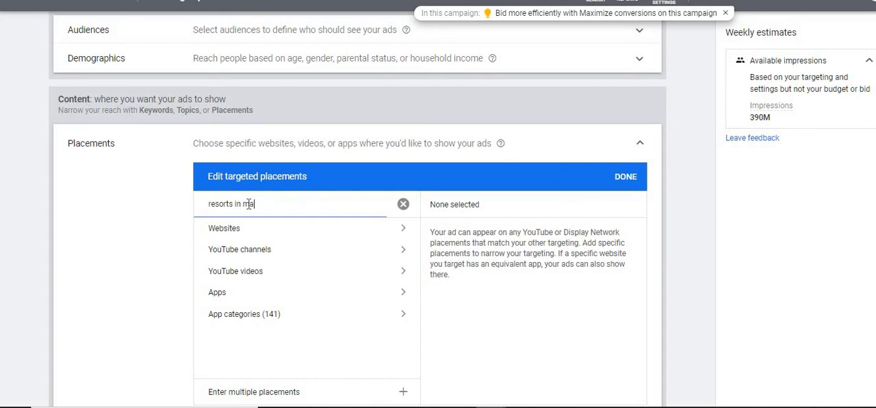
pyautogui.write('ldives')
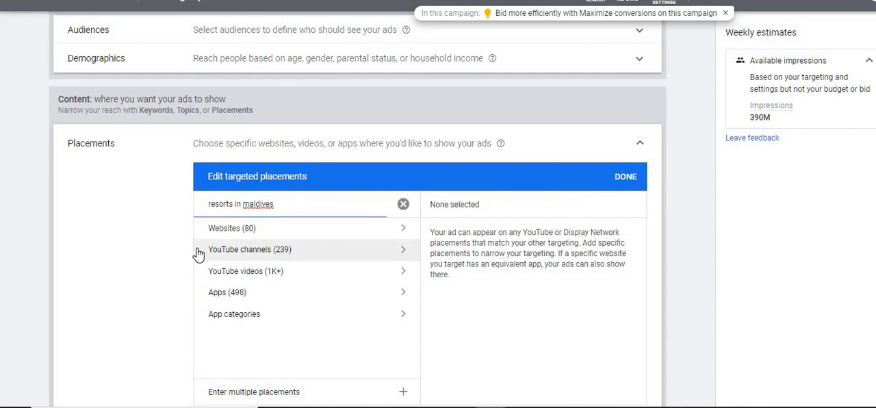
pyautogui.click(236, 232)
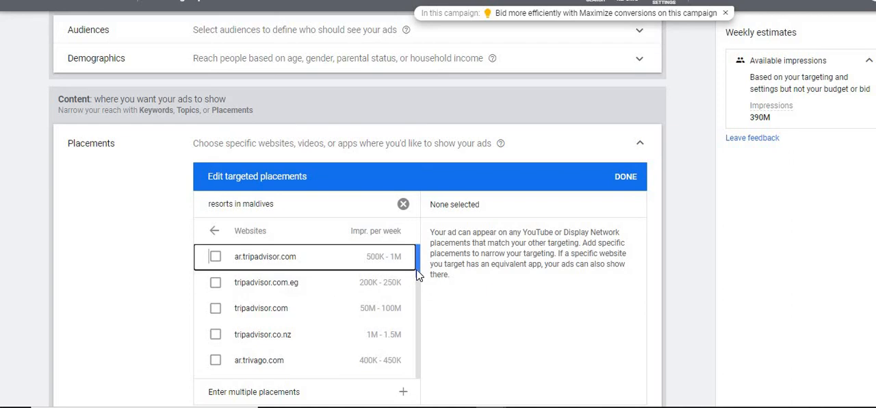
# Step: Select agoda.com and tripadvisor.com from the website results as targeted placements
pyautogui.moveTo(419, 273); pyautogui.dragTo(424, 336)
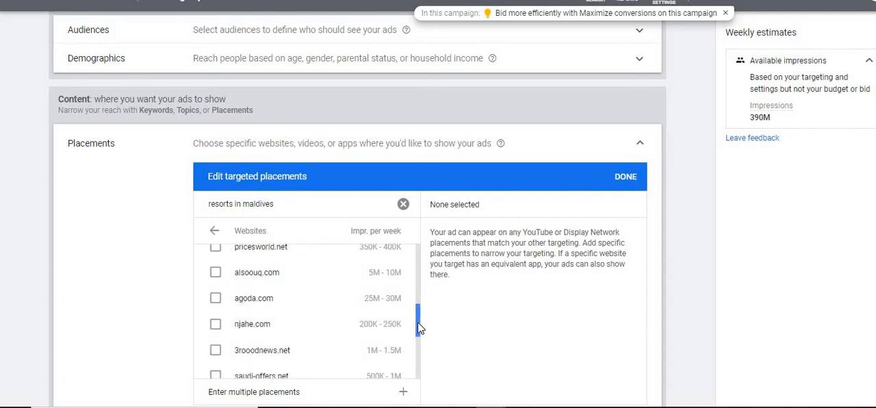
pyautogui.click(217, 301)
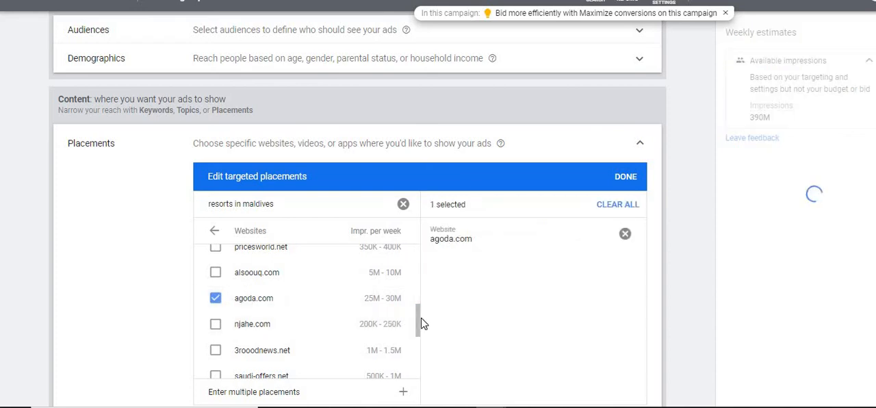
pyautogui.moveTo(421, 316); pyautogui.dragTo(411, 266)
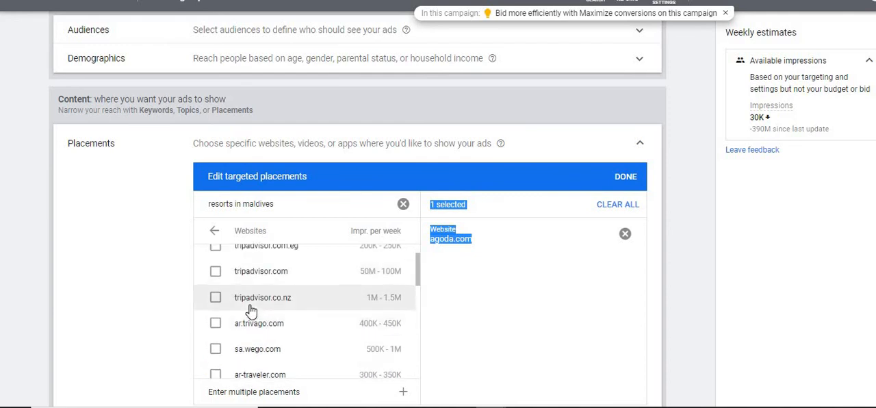
pyautogui.click(216, 273)
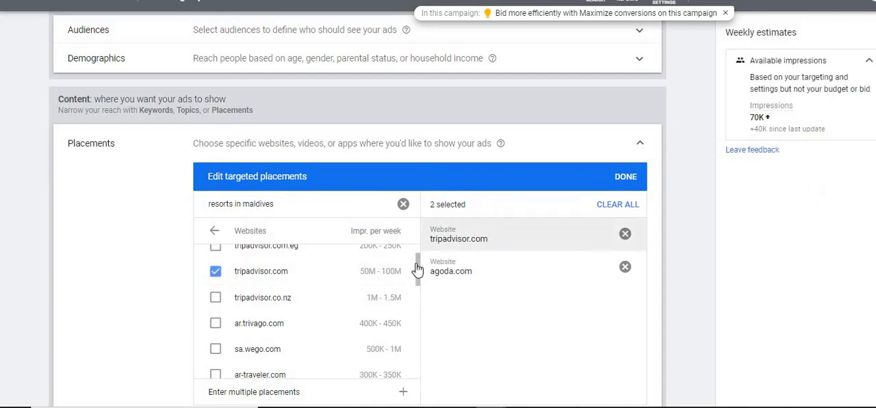
# Step: Load more matching websites and look through the extended list for placement candidates
pyautogui.moveTo(420, 270); pyautogui.dragTo(418, 370)
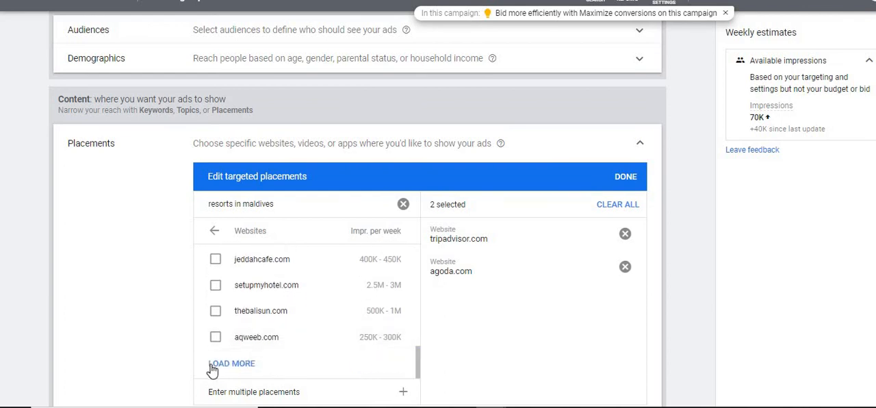
pyautogui.click(215, 366)
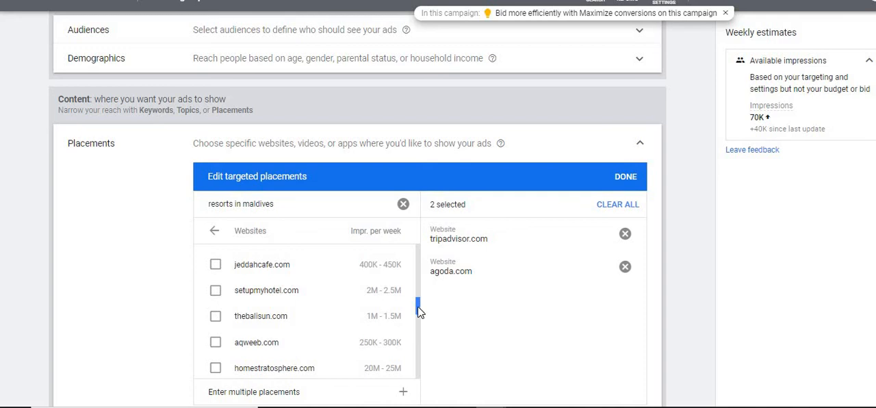
pyautogui.moveTo(418, 309); pyautogui.dragTo(417, 356)
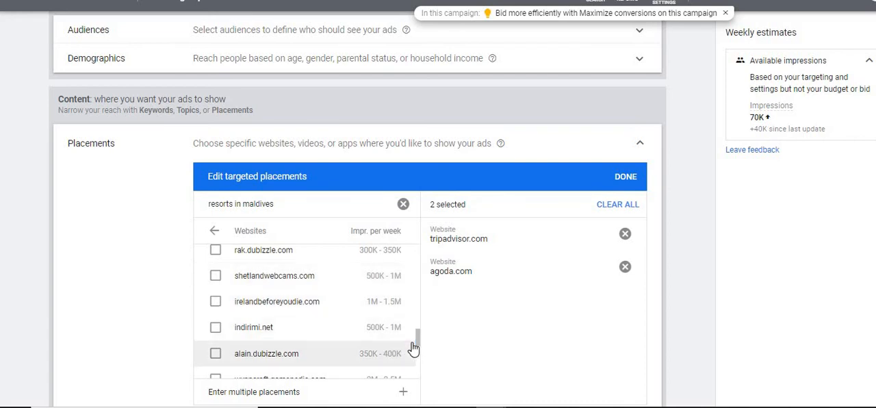
# Step: Copy the indirimi.net address from the list, review the site in a new browser tab, and deselect it as a placement
pyautogui.rightClick(257, 330)
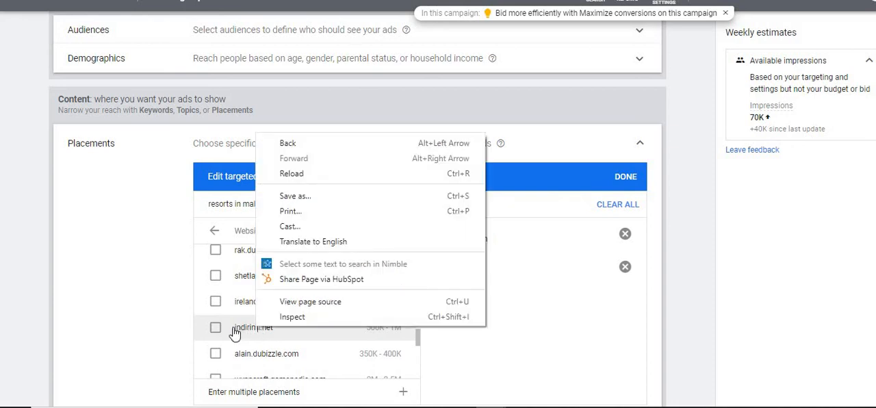
pyautogui.moveTo(274, 330); pyautogui.dragTo(235, 328)
pyautogui.click(235, 331)
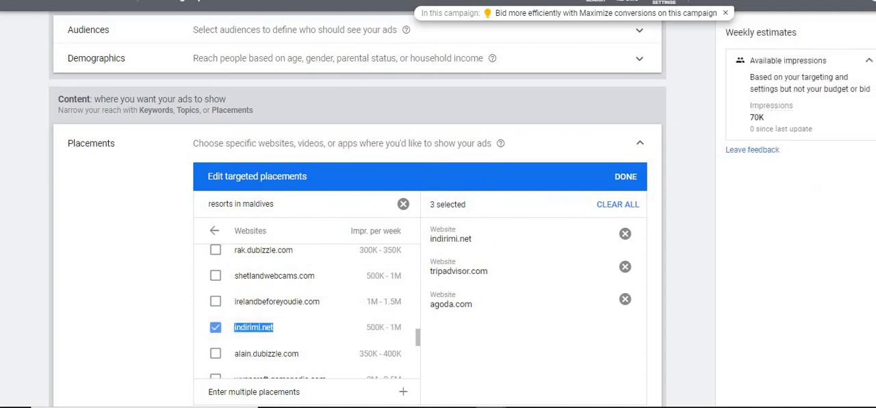
pyautogui.hotkey('ctrl', 'c')
pyautogui.hotkey('ctrl', 't')
pyautogui.hotkey('ctrl', 'v')
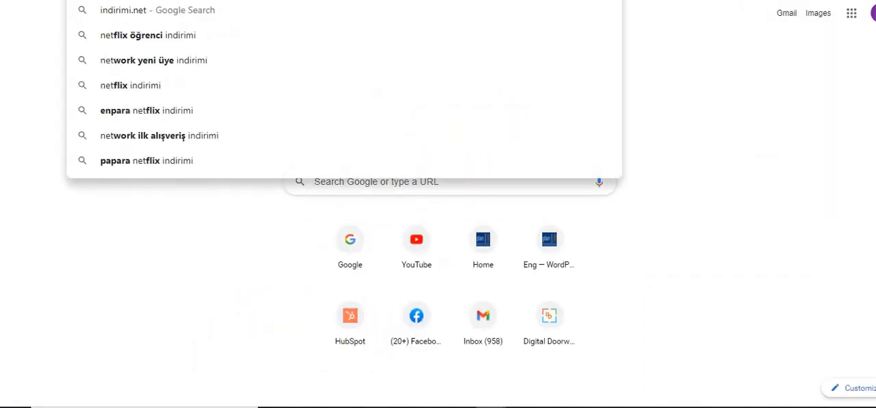
pyautogui.press('Return')
pyautogui.hotkey('ctrl', 'shift', 'Tab')
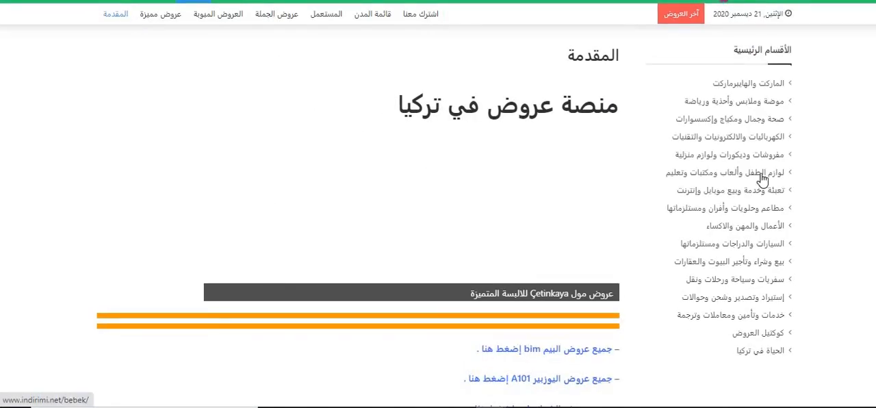
pyautogui.scroll(-6, 725, 172)
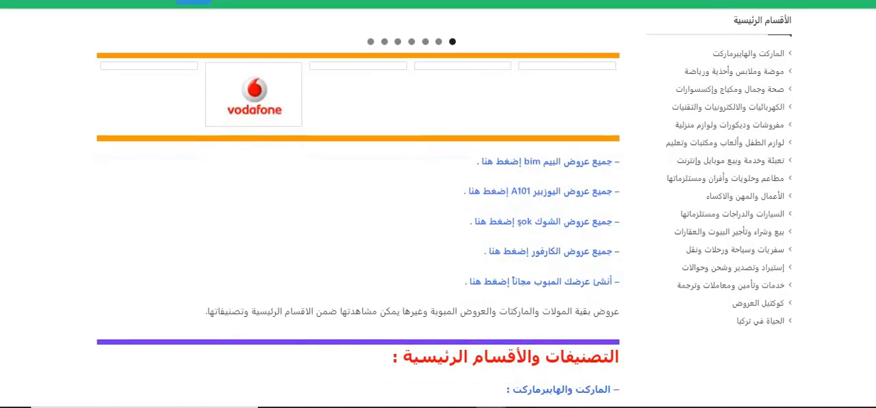
pyautogui.scroll(6, 724, 173)
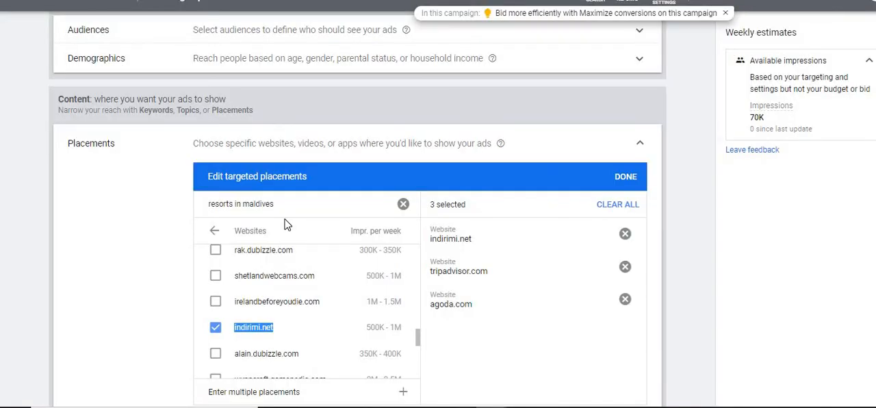
pyautogui.click(216, 329)
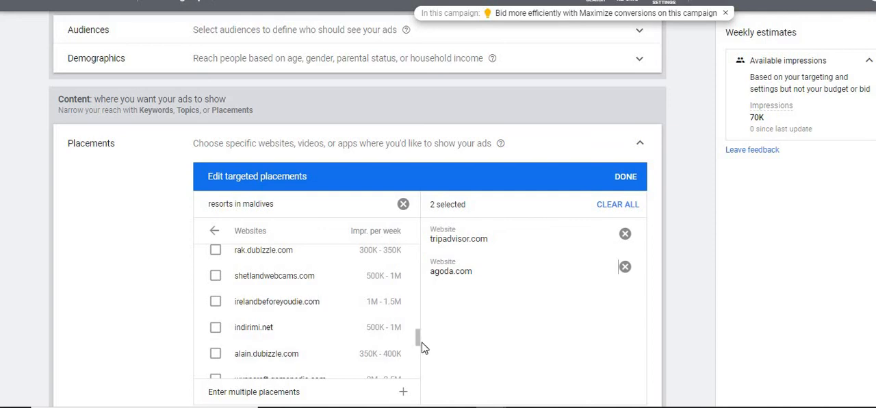
# Step: Load another batch of websites, return to the placement types, and clear all selected placements
pyautogui.moveTo(418, 336); pyautogui.dragTo(418, 372)
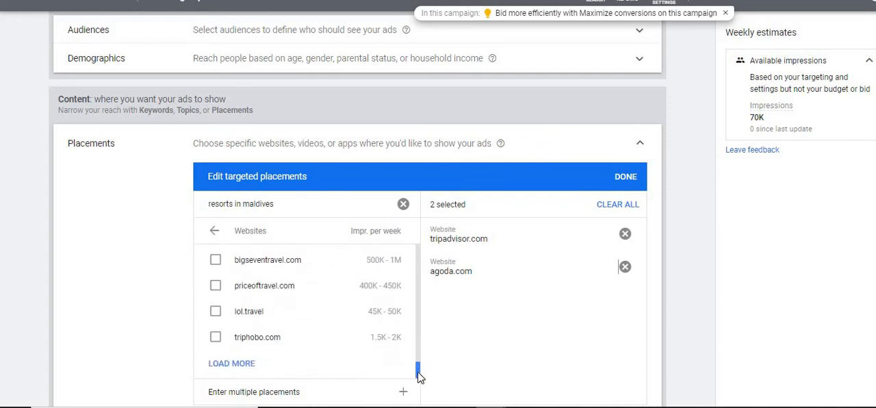
pyautogui.click(229, 363)
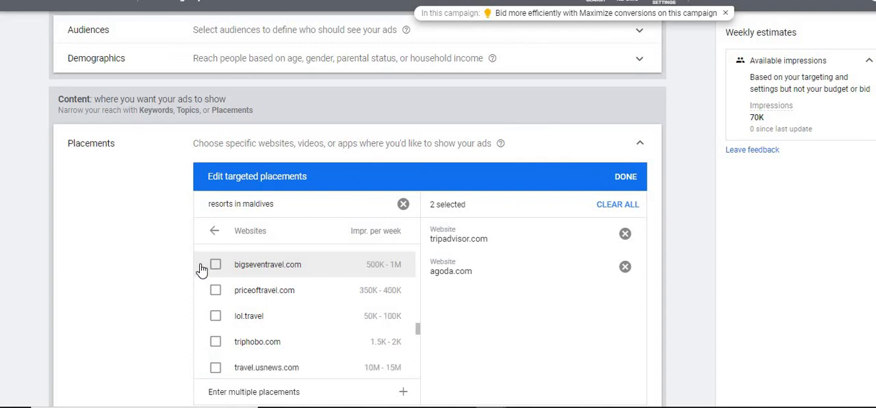
pyautogui.click(214, 233)
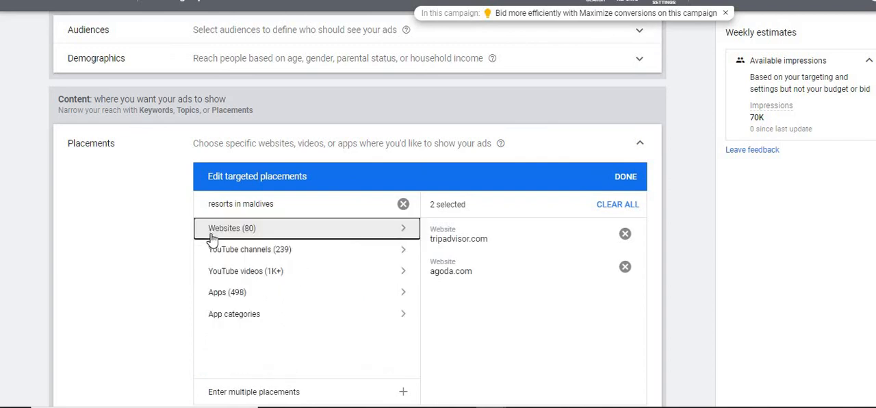
pyautogui.click(629, 209)
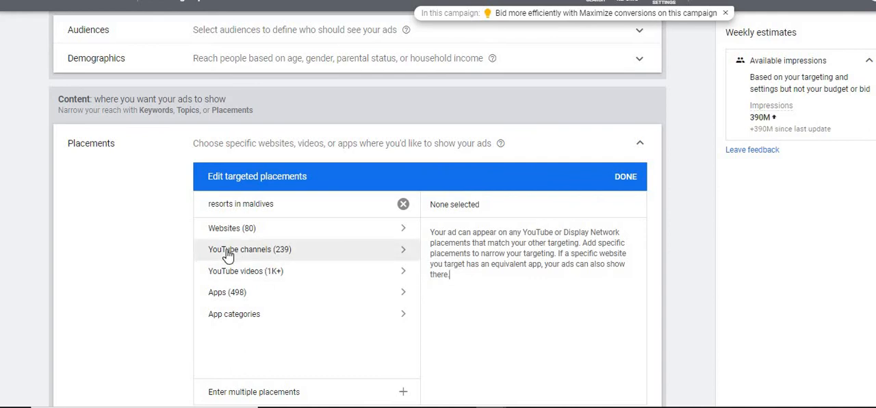
# Step: Examine the YouTube channels offered as placements for the resort search and return to the placement types
pyautogui.click(228, 254)
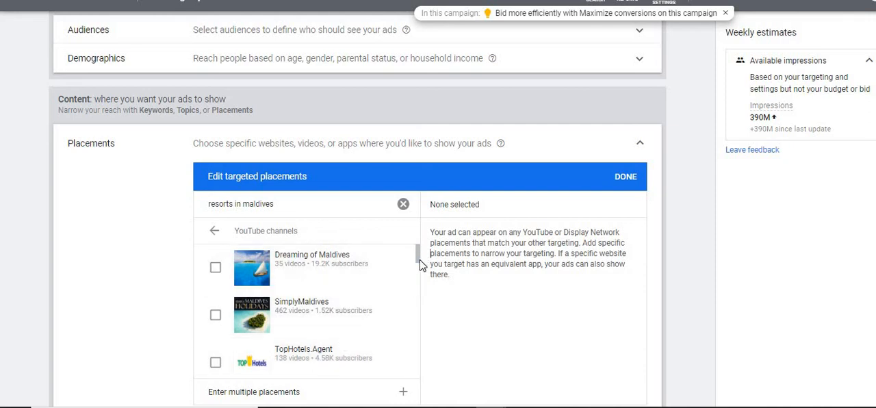
pyautogui.moveTo(420, 265); pyautogui.dragTo(420, 263)
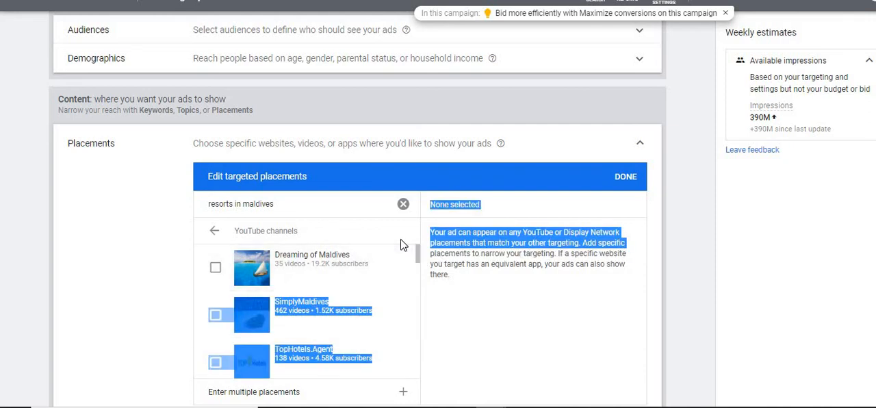
pyautogui.click(415, 256)
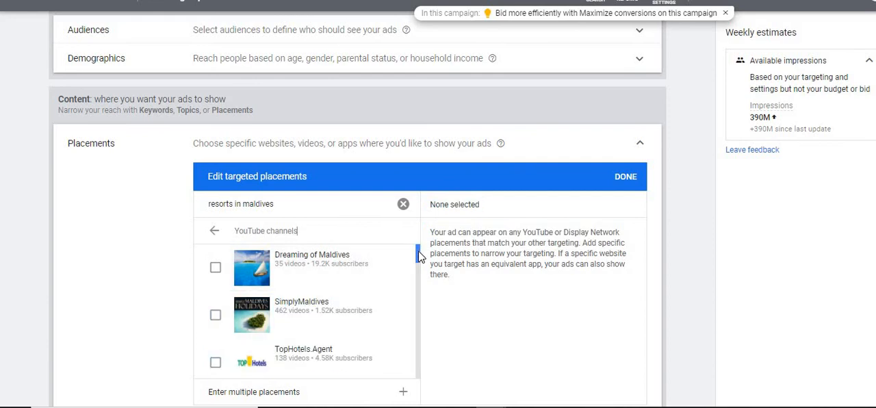
pyautogui.moveTo(418, 251); pyautogui.dragTo(419, 248)
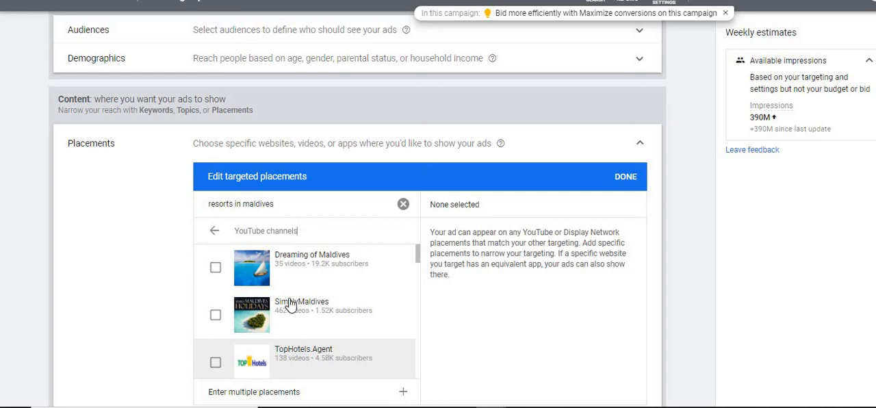
pyautogui.click(216, 232)
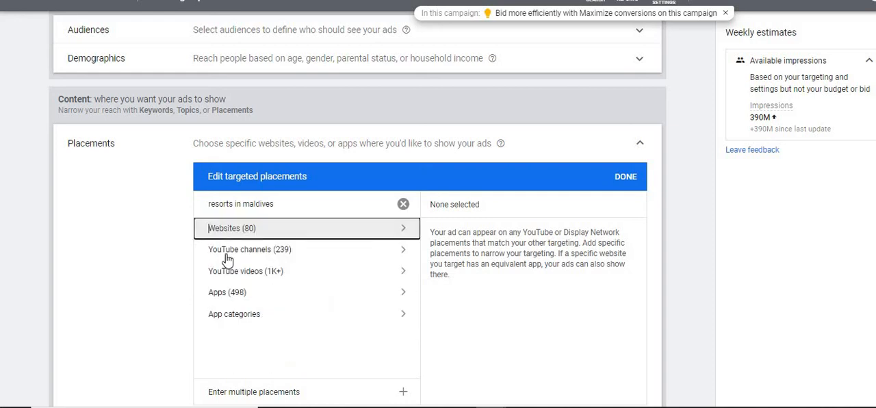
# Step: Examine the matching YouTube videos and apps offered as placements, and return to the placement types
pyautogui.click(233, 271)
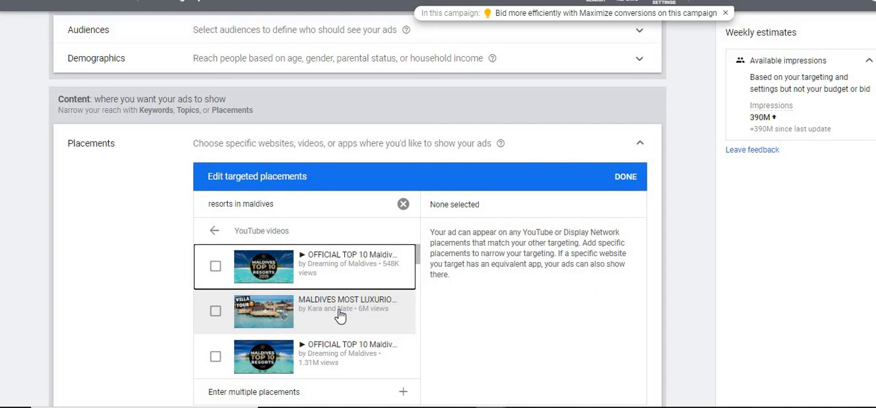
pyautogui.click(214, 230)
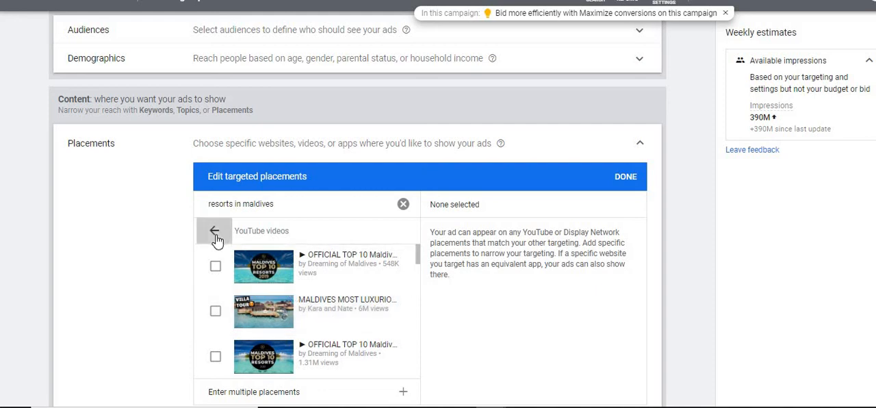
pyautogui.click(241, 295)
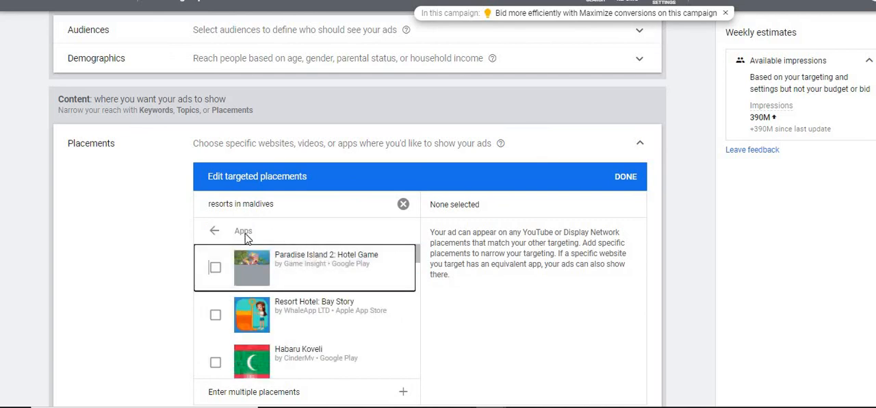
pyautogui.click(218, 235)
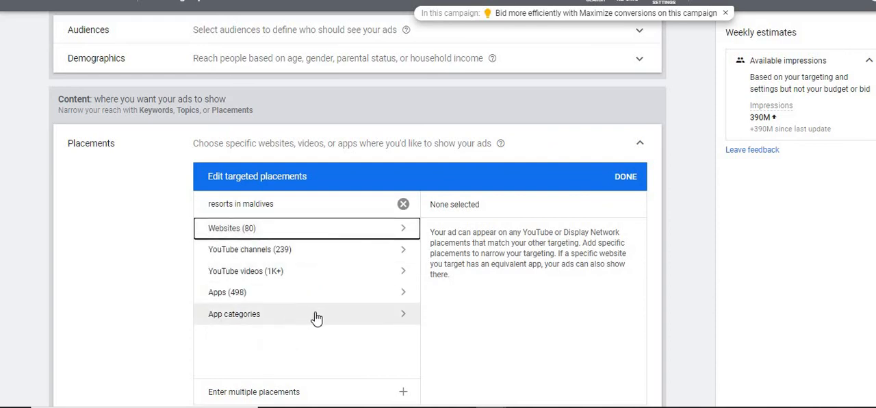
# Step: Check the app categories for the resort search, clear the search term, and examine the Google Play app categories
pyautogui.click(316, 315)
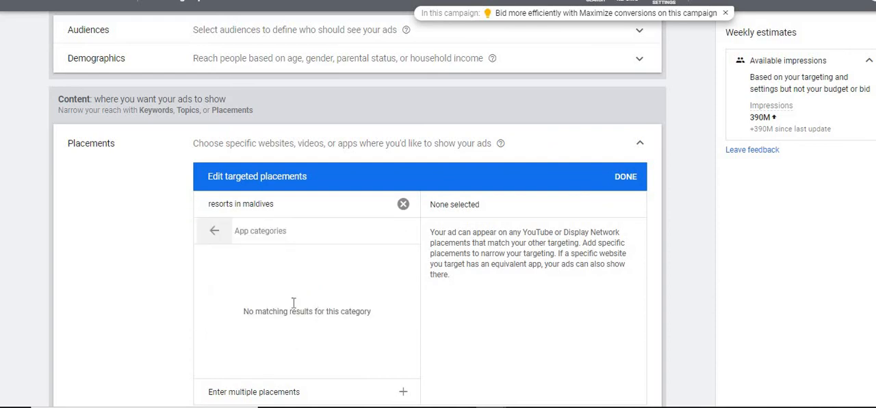
pyautogui.click(217, 235)
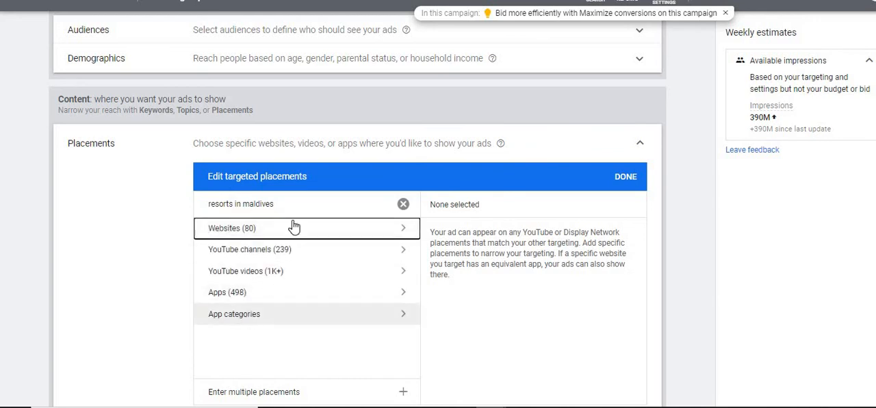
pyautogui.click(403, 204)
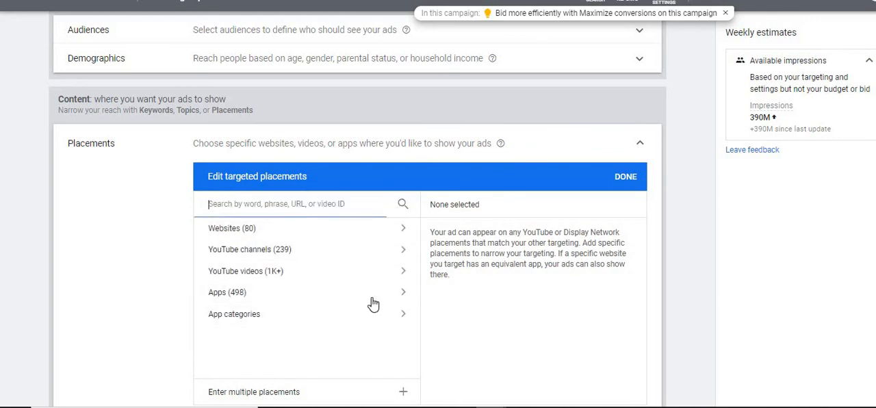
pyautogui.click(401, 319)
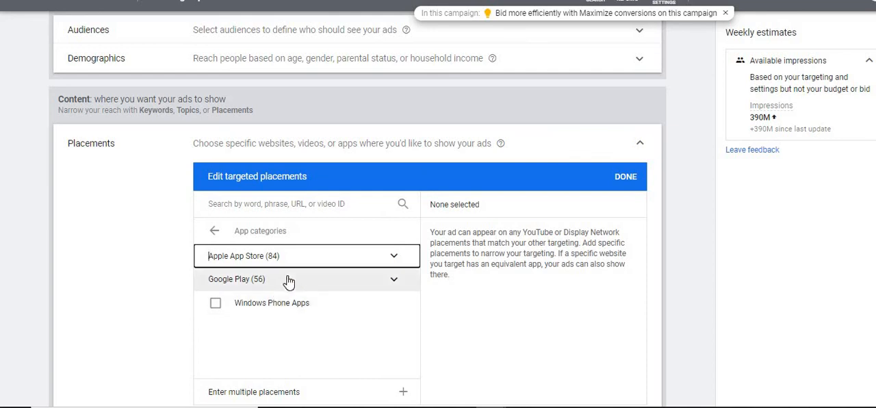
pyautogui.click(393, 280)
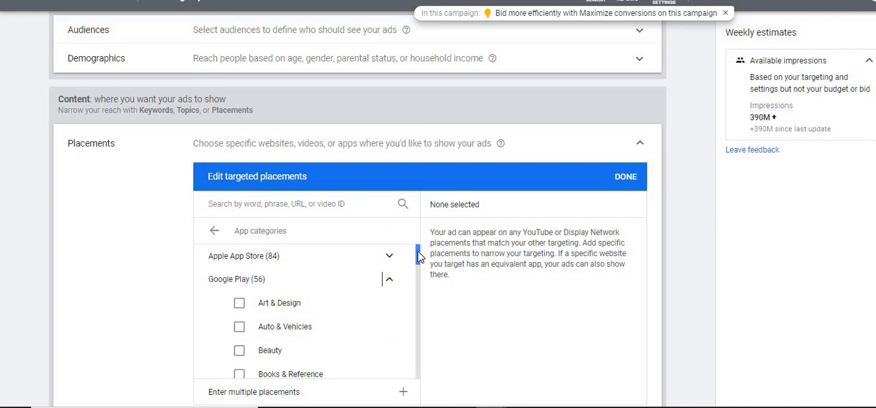
pyautogui.moveTo(419, 265); pyautogui.dragTo(416, 347)
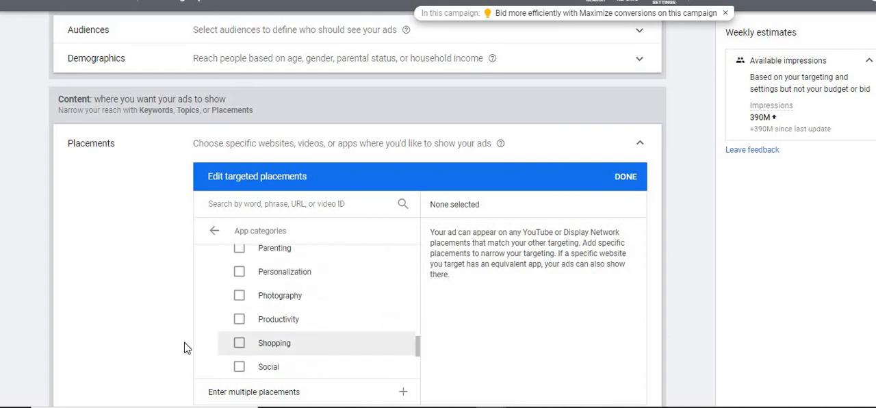
# Step: Select the Google Play Shopping category as a placement, deselect it, and return to the placement types
pyautogui.click(237, 348)
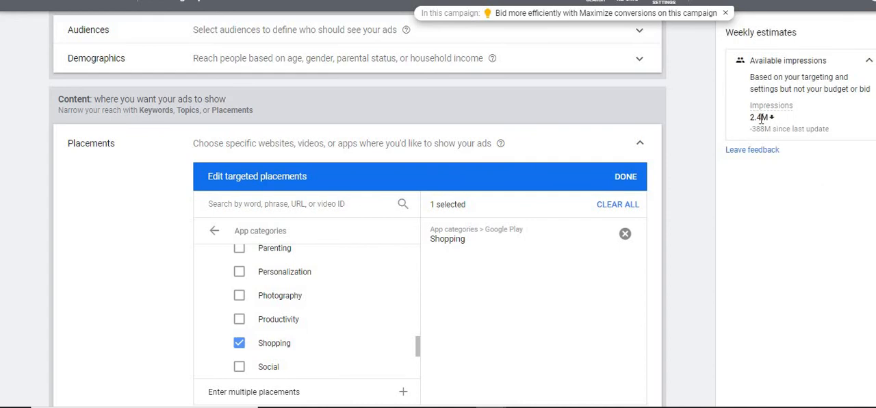
pyautogui.click(237, 345)
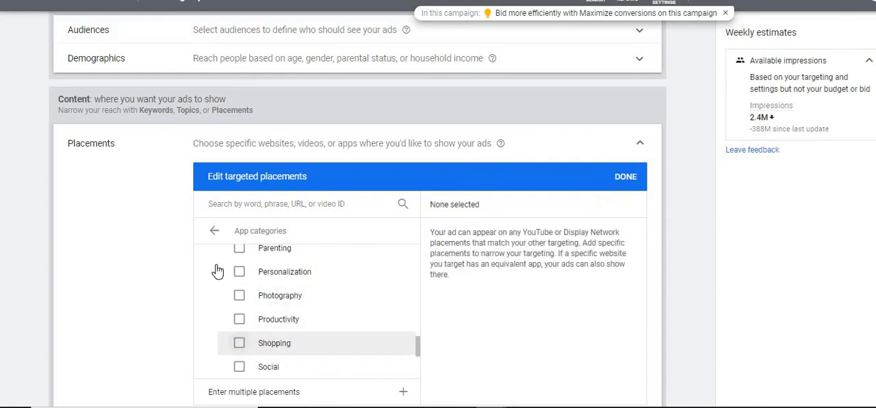
pyautogui.click(213, 232)
# Step: Search the placements for digital marketing and clear the search term
pyautogui.click(242, 203)
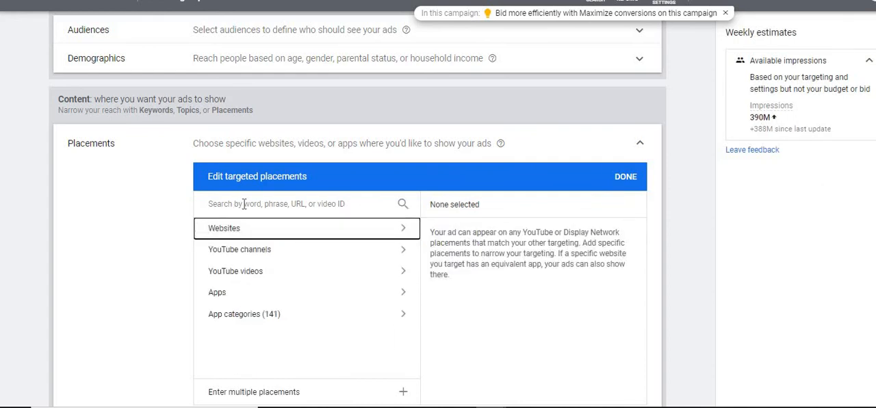
pyautogui.write('digital marketin')
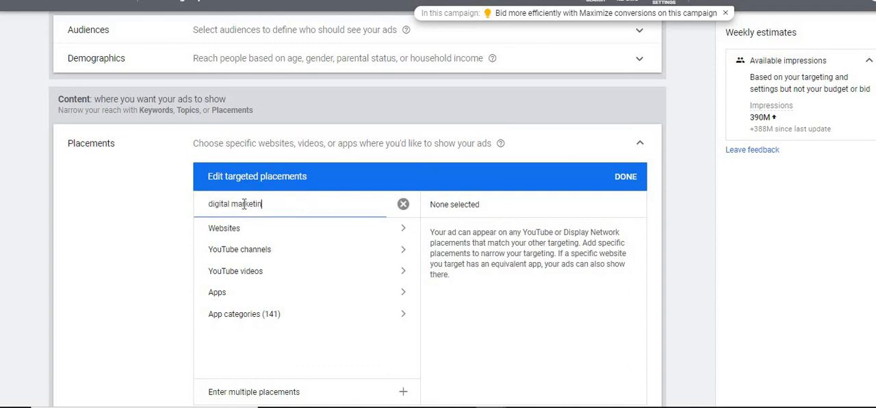
pyautogui.write('g c')
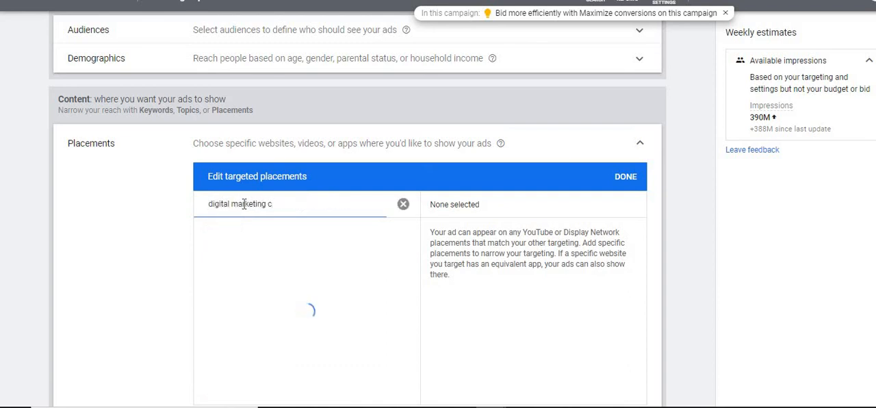
pyautogui.press('BackSpace')
pyautogui.press('BackSpace')
pyautogui.press('BackSpace')
pyautogui.press('BackSpace')
pyautogui.press('BackSpace')
pyautogui.press('BackSpace')
pyautogui.press('BackSpace')
pyautogui.press('BackSpace')
pyautogui.press('BackSpace')
pyautogui.press('BackSpace')
pyautogui.press('BackSpace')
pyautogui.press('BackSpace')
pyautogui.press('BackSpace')
pyautogui.press('BackSpace')
pyautogui.press('BackSpace')
pyautogui.press('BackSpace')
pyautogui.press('BackSpace')
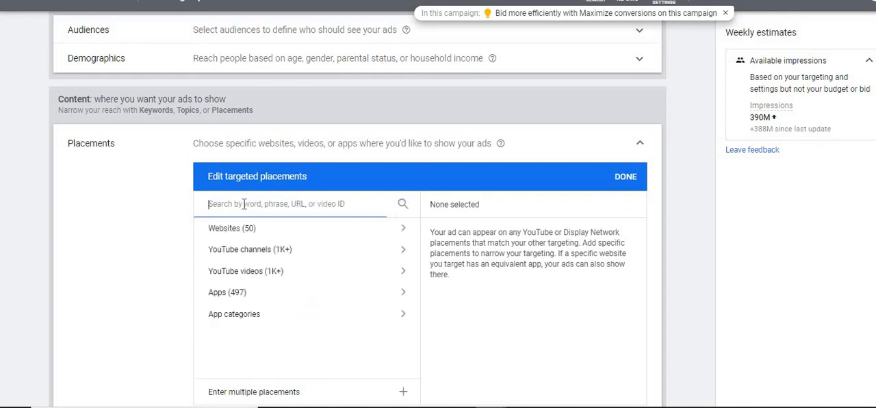
# Step: Search the placements for "cricket website" and examine the matching websites, loading more of them
pyautogui.write('cricket website')
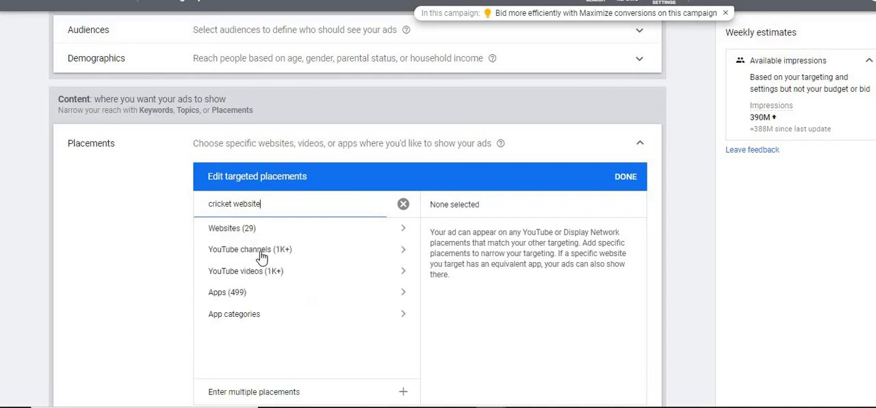
pyautogui.click(315, 234)
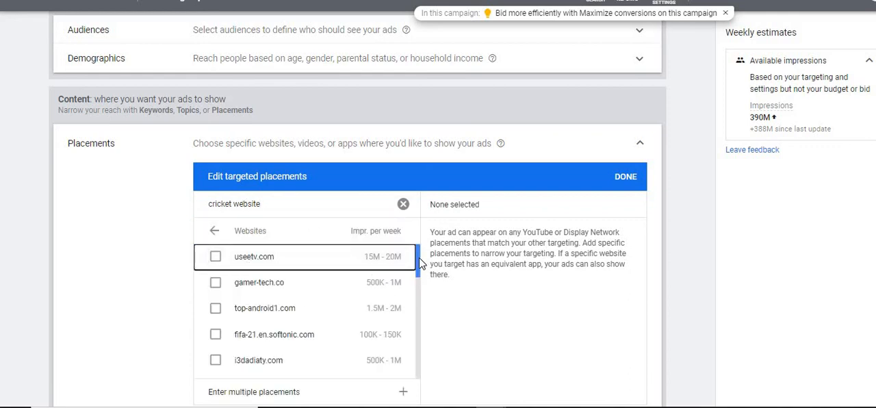
pyautogui.moveTo(419, 266); pyautogui.dragTo(416, 368)
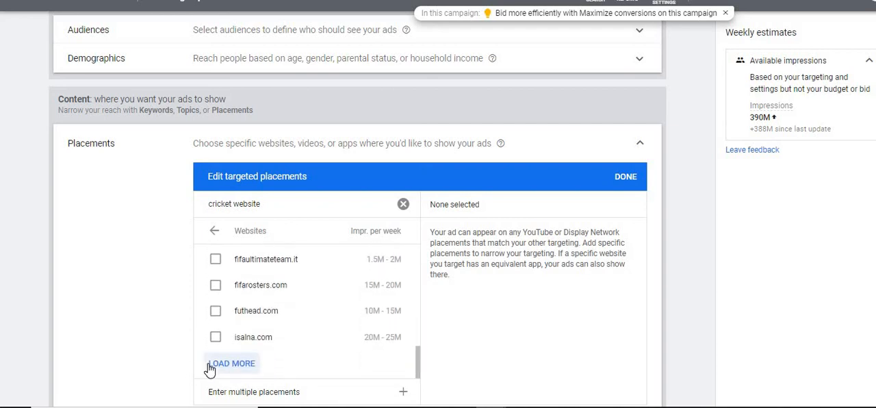
pyautogui.click(209, 364)
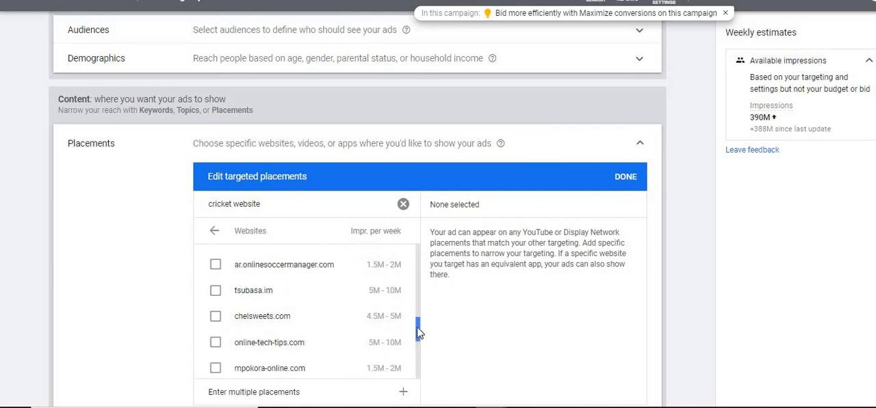
pyautogui.scroll(-3, 419, 332)
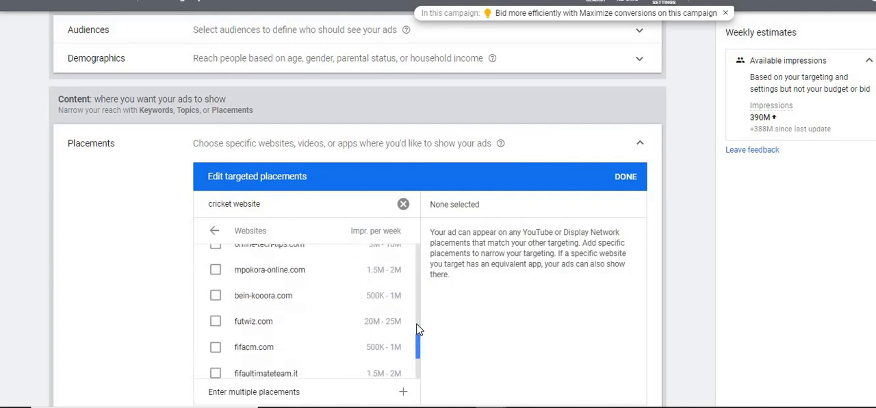
pyautogui.moveTo(418, 331); pyautogui.dragTo(464, 229)
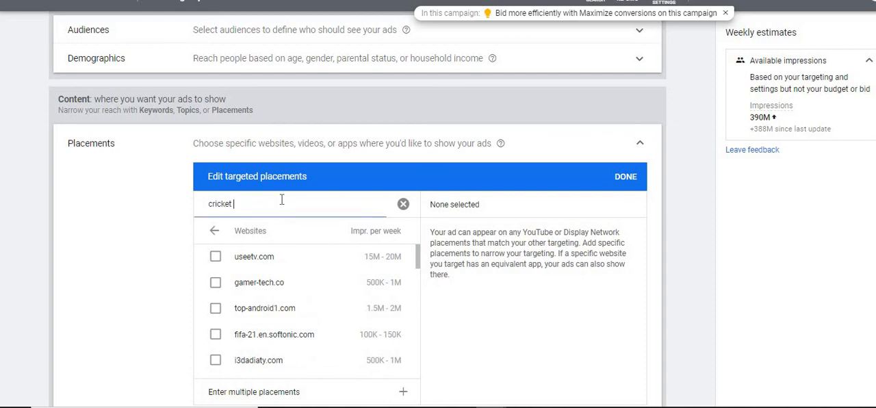
# Step: Search the placements for cricinfo.com, check the matching websites, and return to the placement types
pyautogui.press('BackSpace')
pyautogui.press('BackSpace')
pyautogui.press('BackSpace')
pyautogui.press('BackSpace')
pyautogui.press('BackSpace')
pyautogui.press('BackSpace')
pyautogui.press('BackSpace')
pyautogui.press('BackSpace')
pyautogui.write('cricinfo')
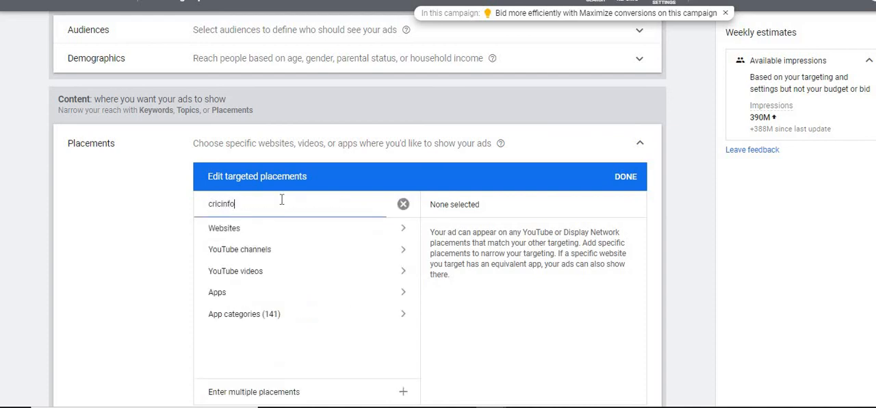
pyautogui.write('.com')
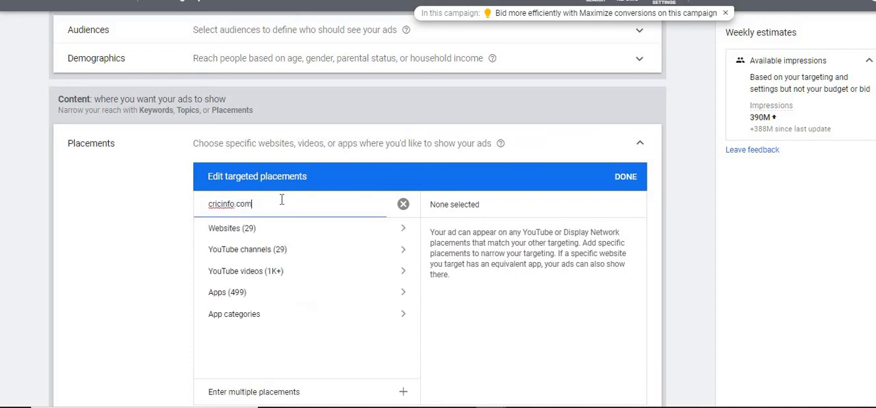
pyautogui.click(267, 230)
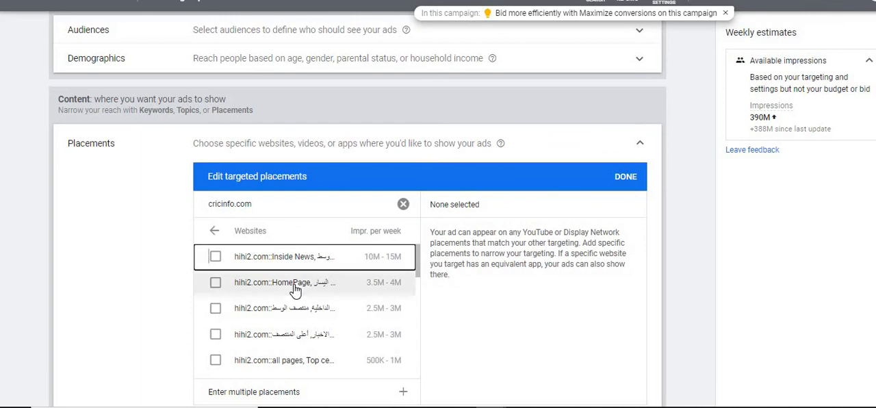
pyautogui.click(217, 230)
# Step: Add the ESPNcricinfo YouTube channel as a targeted placement and return to the placement types
pyautogui.click(216, 255)
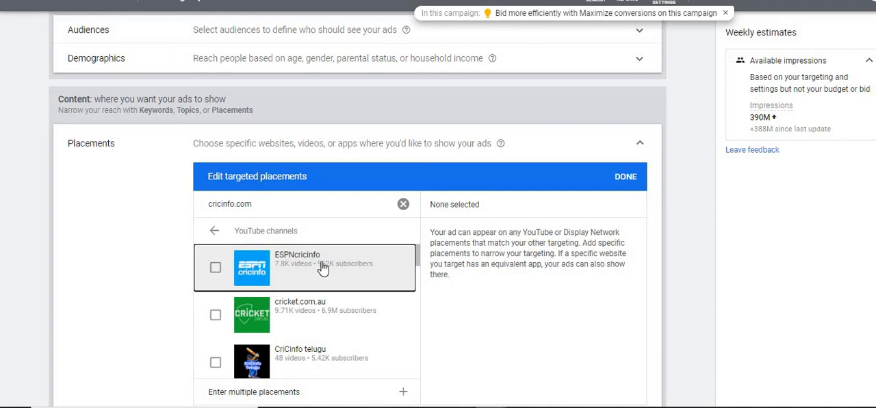
pyautogui.click(216, 269)
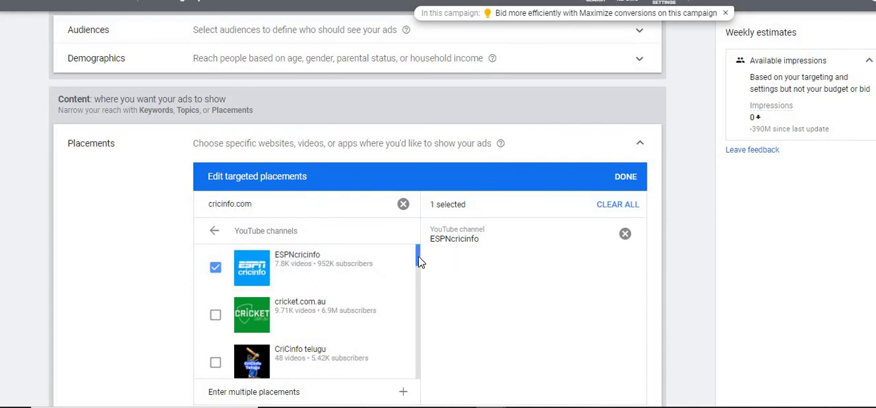
pyautogui.moveTo(421, 263)
pyautogui.mouseDown()
pyautogui.moveTo(422, 303)
pyautogui.moveTo(420, 250)
pyautogui.mouseUp()
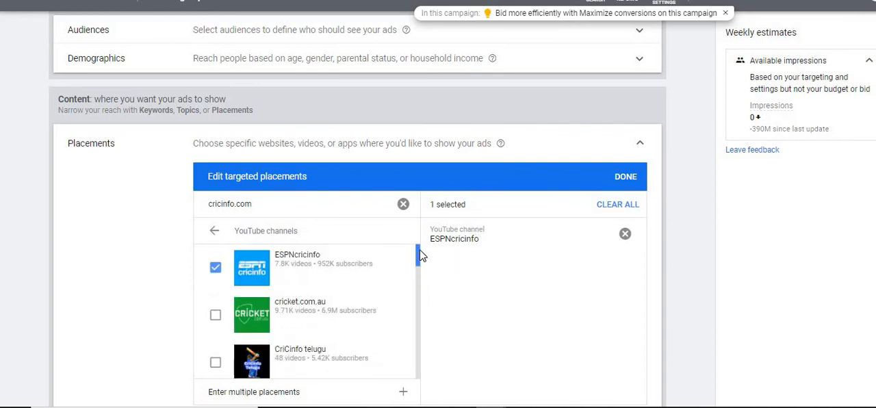
pyautogui.click(212, 230)
# Step: Search the placements for cnn.com, examine the matching websites, and return to the placement types
pyautogui.click(257, 205)
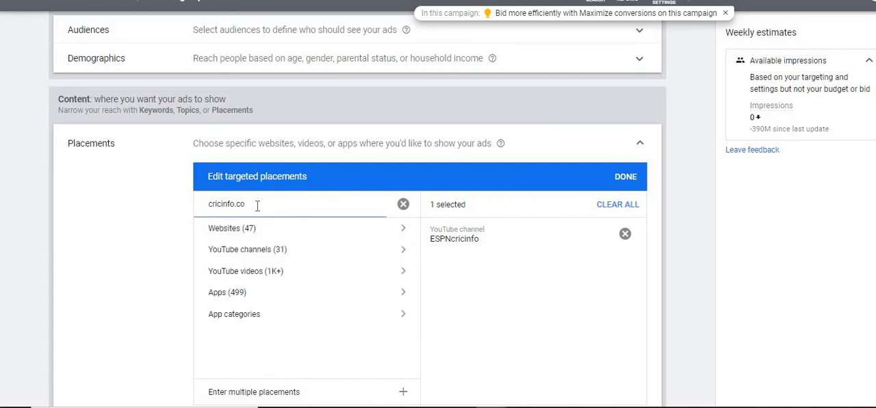
pyautogui.press('BackSpace')
pyautogui.press('BackSpace')
pyautogui.press('BackSpace')
pyautogui.press('BackSpace')
pyautogui.press('BackSpace')
pyautogui.press('BackSpace')
pyautogui.press('BackSpace')
pyautogui.press('BackSpace')
pyautogui.press('BackSpace')
pyautogui.press('BackSpace')
pyautogui.press('BackSpace')
pyautogui.write('cnn.com')
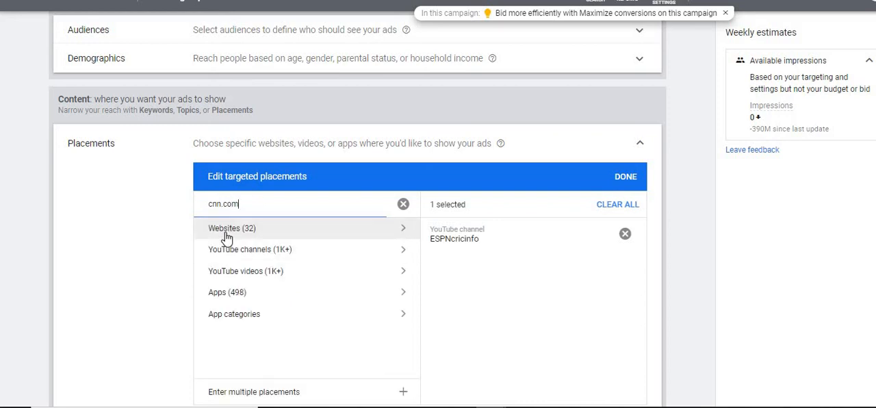
pyautogui.click(227, 232)
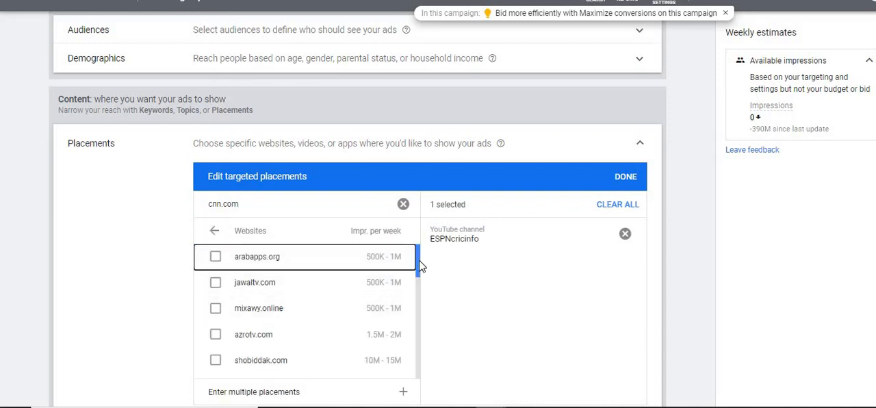
pyautogui.moveTo(417, 265)
pyautogui.mouseDown()
pyautogui.moveTo(417, 293)
pyautogui.moveTo(417, 254)
pyautogui.mouseUp()
pyautogui.click(209, 230)
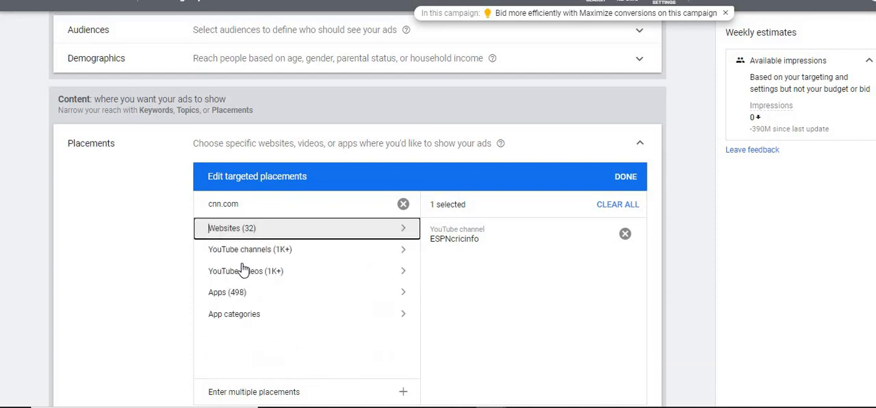
# Step: Examine the YouTube videos and YouTube channels offered as placements for cnn.com, returning to the placement types after each
pyautogui.click(247, 273)
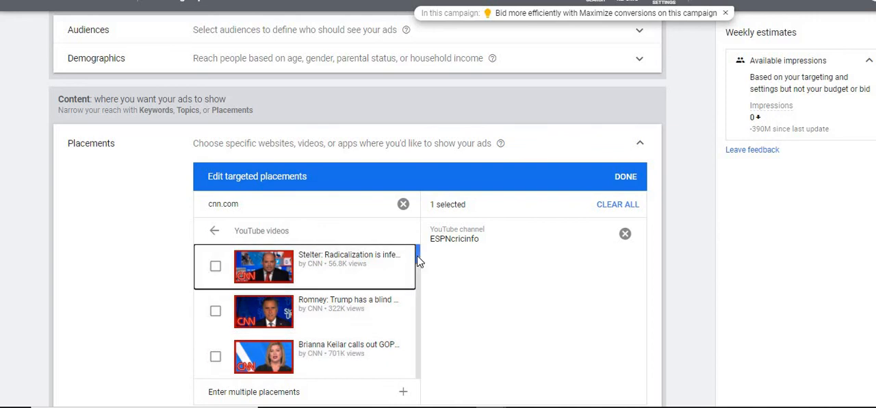
pyautogui.moveTo(419, 255)
pyautogui.mouseDown()
pyautogui.moveTo(422, 331)
pyautogui.moveTo(418, 248)
pyautogui.mouseUp()
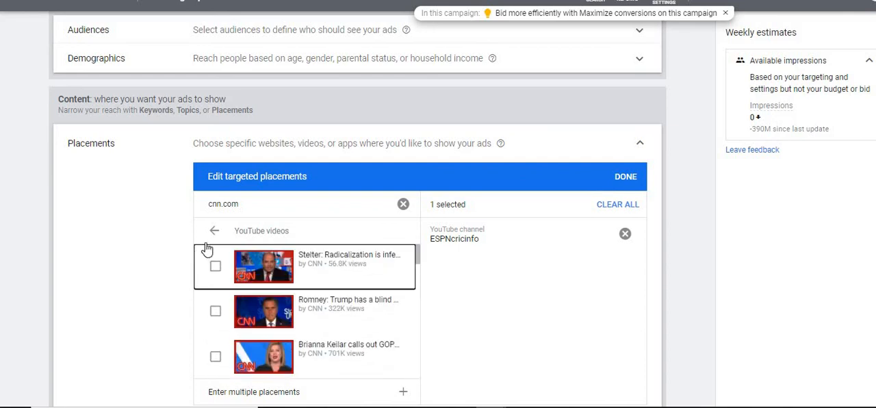
pyautogui.click(214, 230)
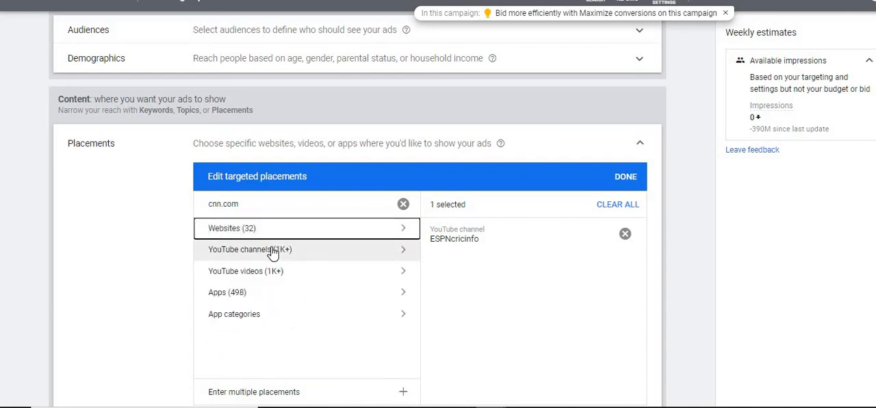
pyautogui.click(272, 251)
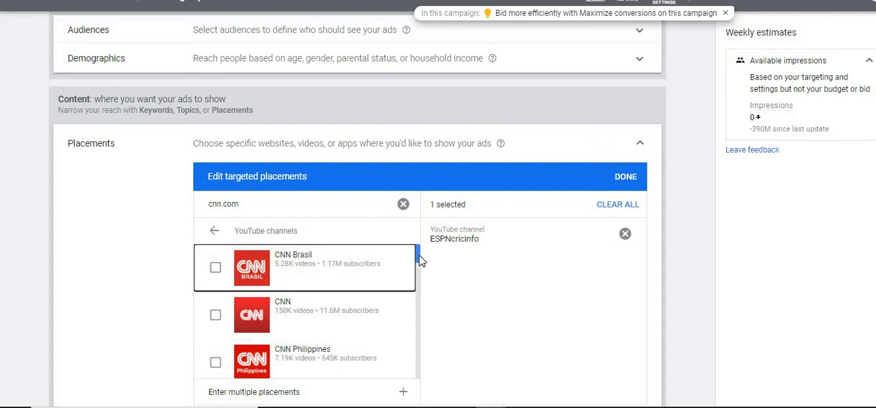
pyautogui.scroll(-3, 420, 257)
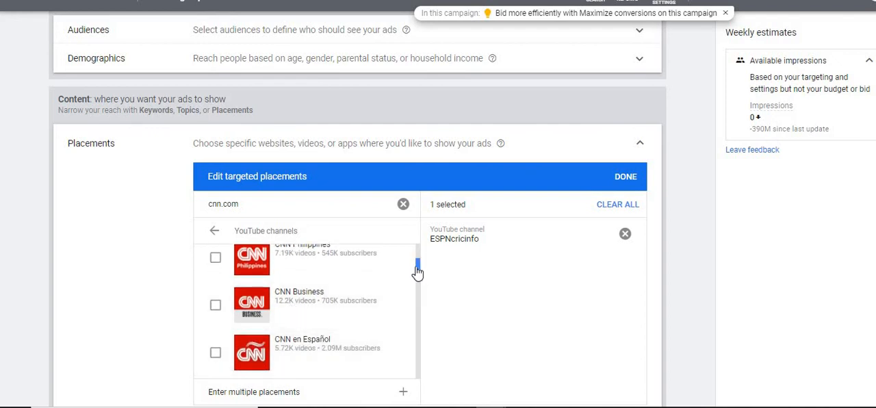
pyautogui.moveTo(420, 275); pyautogui.dragTo(410, 225)
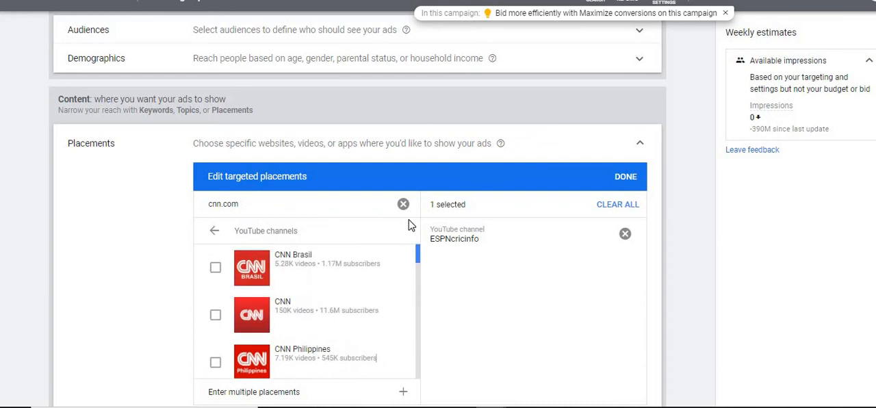
pyautogui.click(219, 242)
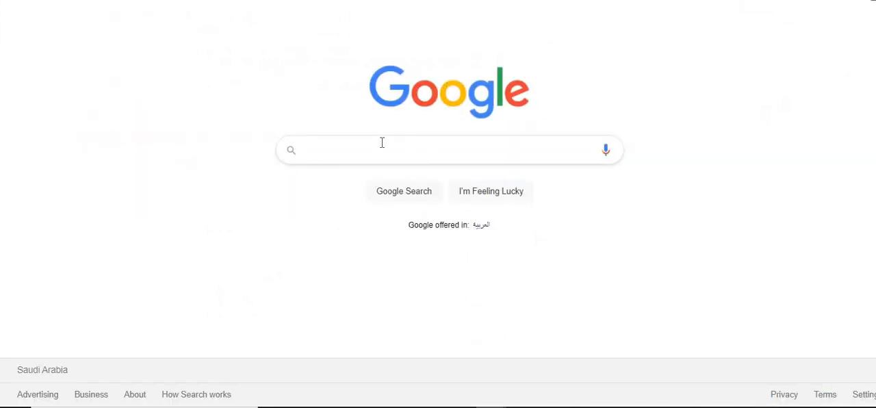
# Step: Search Google for digital marketing agencies and copy the link address of the clutch.co result for Saudi Arabia
pyautogui.click(394, 155)
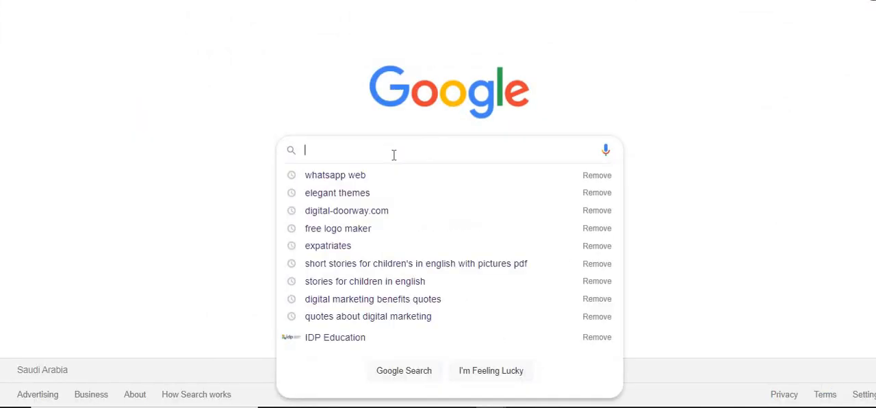
pyautogui.write('digital market')
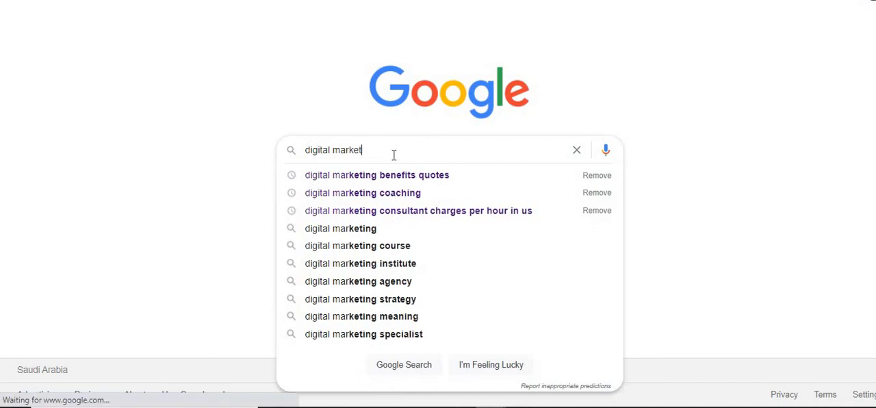
pyautogui.write('ing agencies')
pyautogui.press('Return')
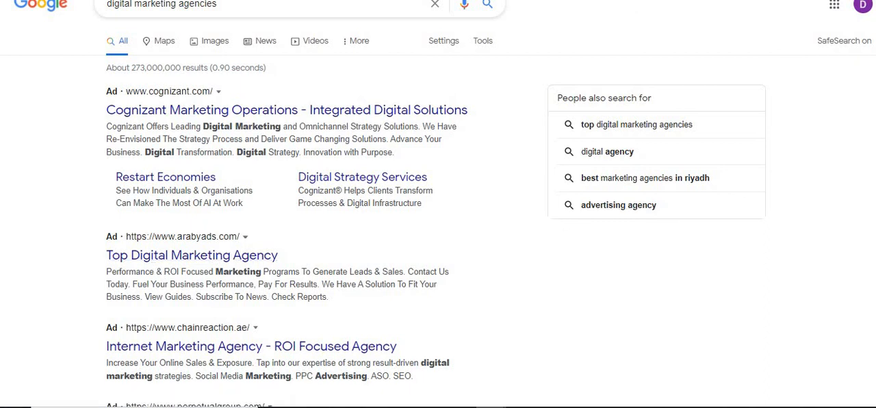
pyautogui.scroll(-10, 299, 205)
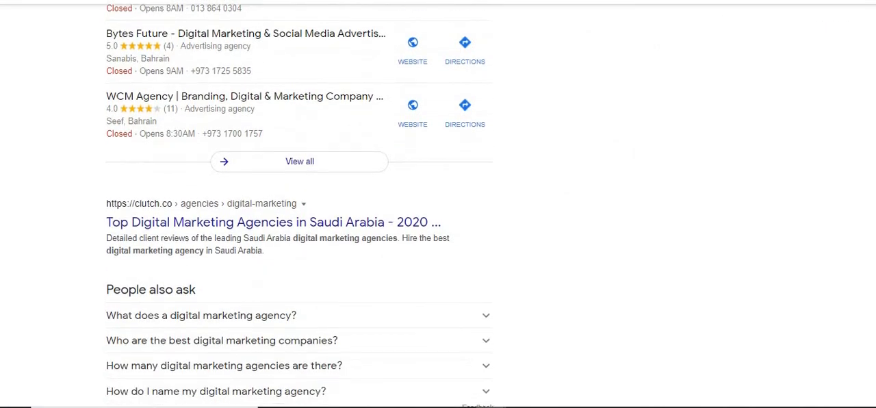
pyautogui.rightClick(230, 216)
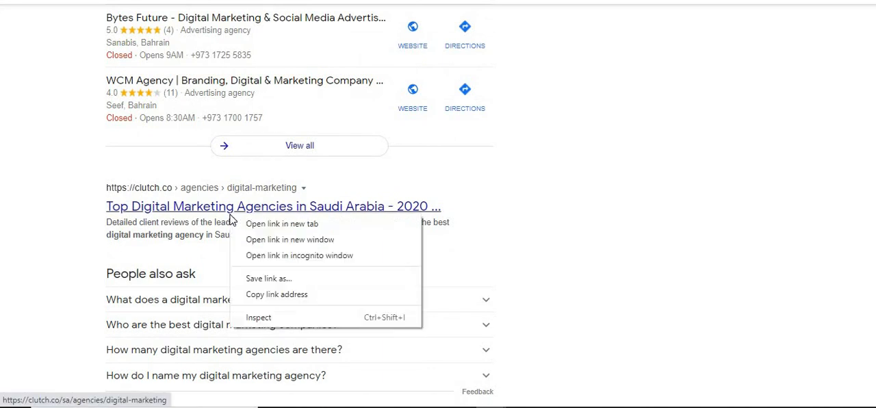
pyautogui.click(265, 295)
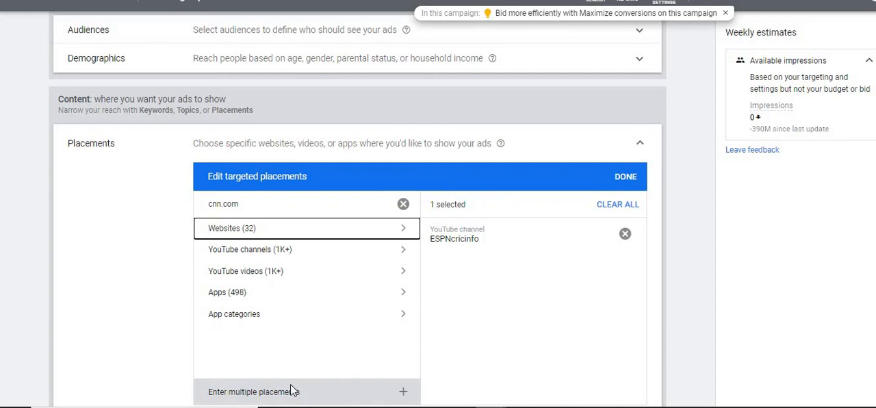
# Step: Back in Google Ads, try to add clutch.co/sa/agencies/digital-marketing and socialmediaexaminer.com together as multiple placements
pyautogui.click(292, 390)
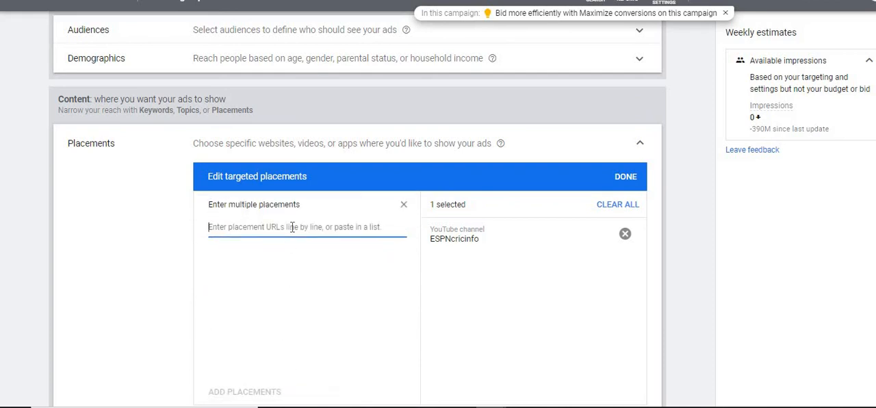
pyautogui.hotkey('ctrl', 'v')
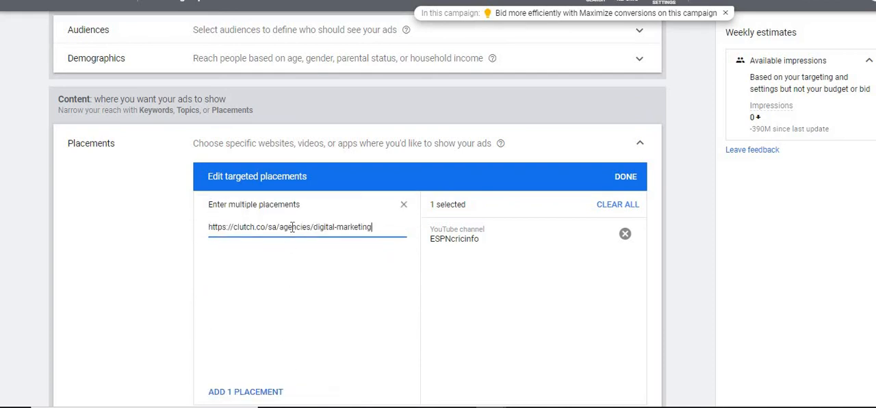
pyautogui.press('Return')
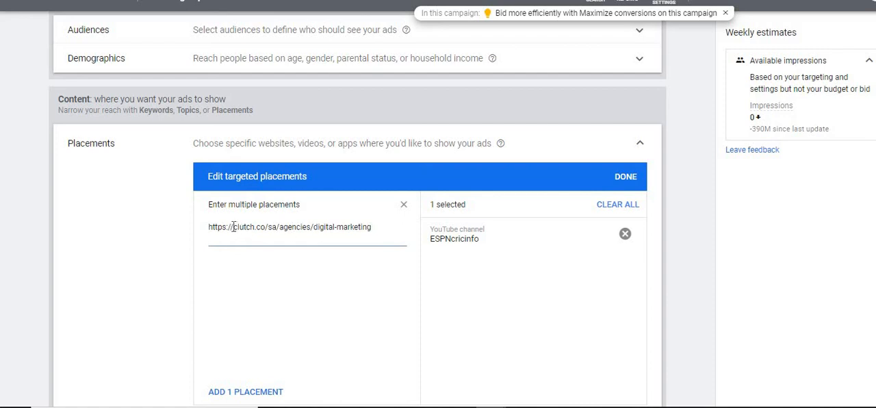
pyautogui.press('BackSpace')
pyautogui.press('BackSpace')
pyautogui.press('BackSpace')
pyautogui.press('BackSpace')
pyautogui.press('BackSpace')
pyautogui.press('BackSpace')
pyautogui.press('BackSpace')
pyautogui.press('BackSpace')
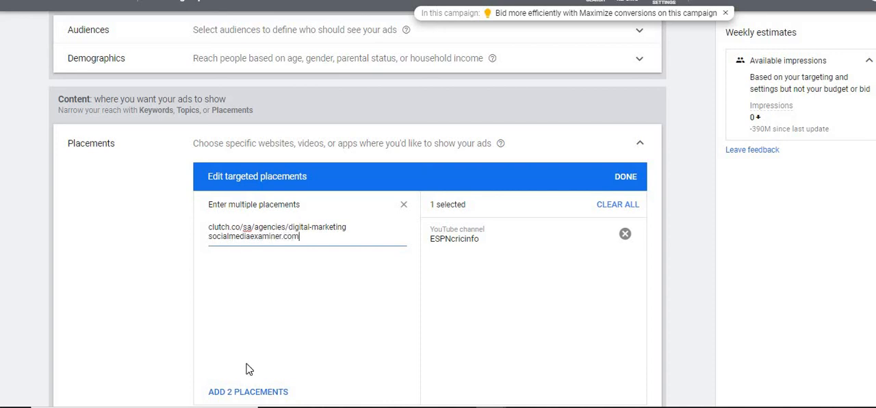
pyautogui.click(252, 391)
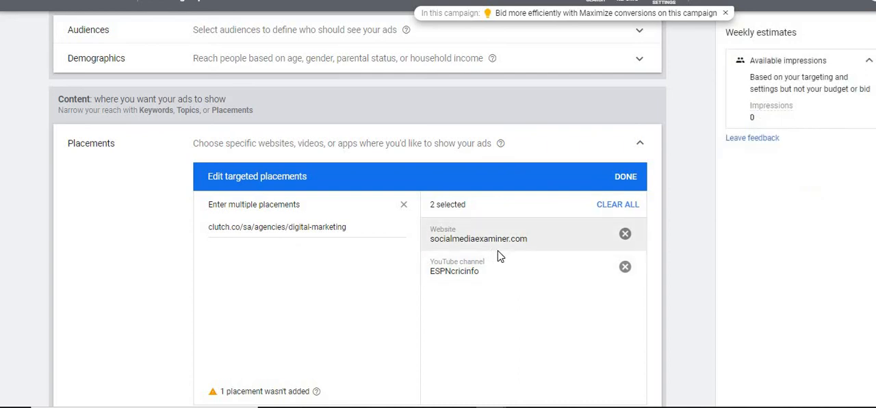
# Step: Remove the ESPNcricinfo and socialmediaexaminer.com placements, leaving the multiple-placement entry and clearing the cnn.com search
pyautogui.click(624, 268)
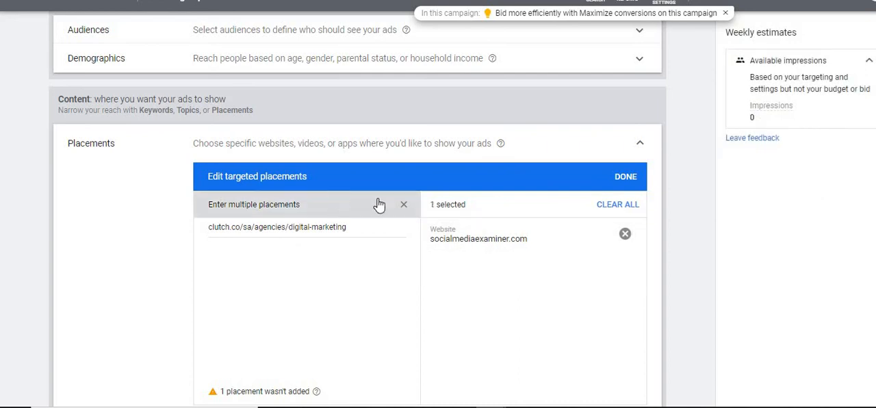
pyautogui.click(361, 227)
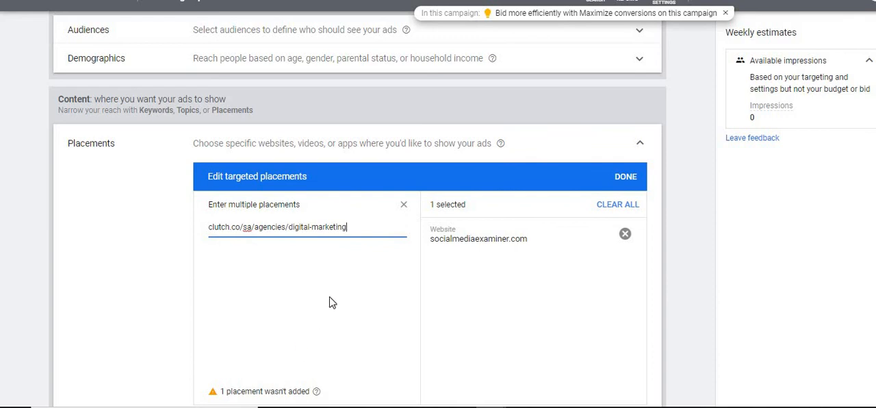
pyautogui.click(403, 206)
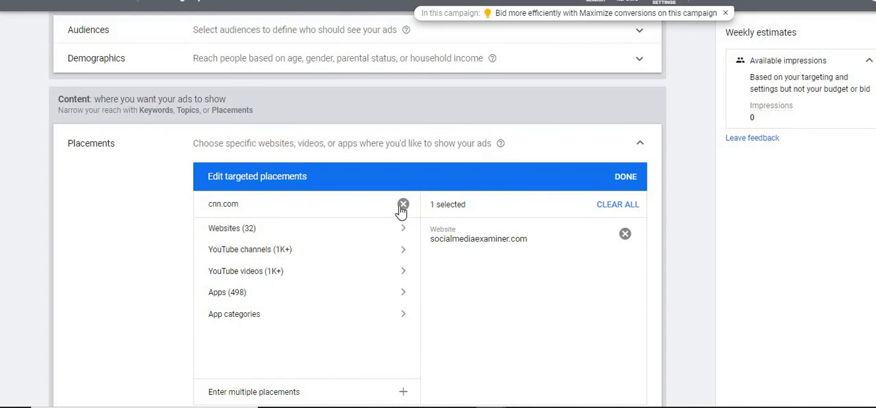
pyautogui.click(403, 206)
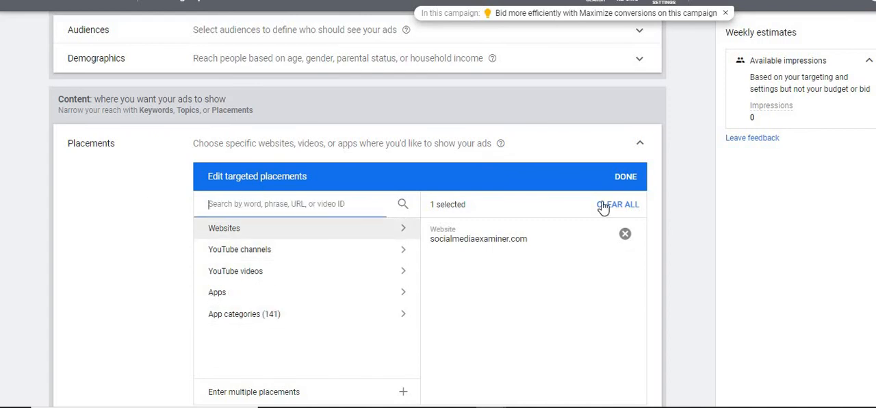
pyautogui.click(625, 235)
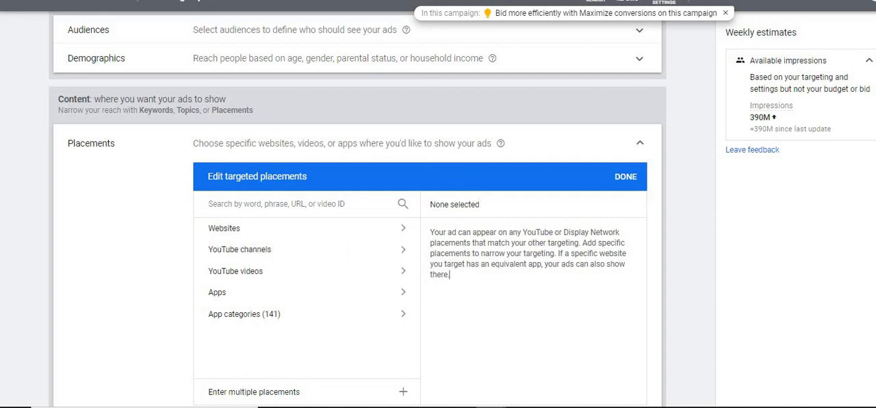
# Step: Target the Travel in-market audience for the ad group and collapse the audience settings
pyautogui.scroll(1, 356, 205)
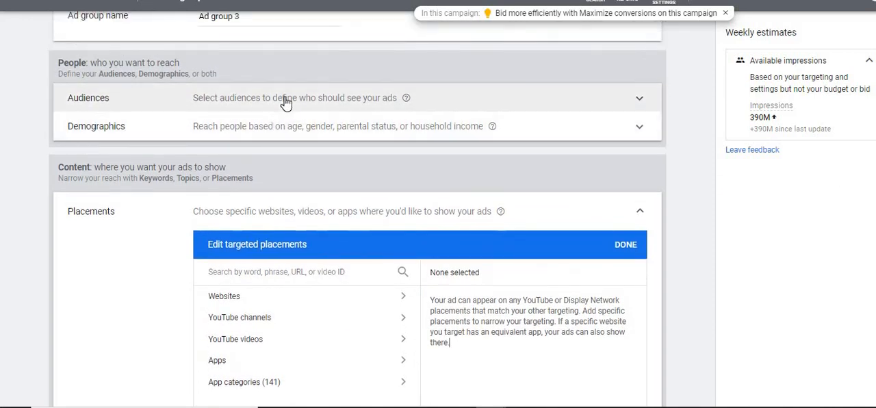
pyautogui.click(285, 102)
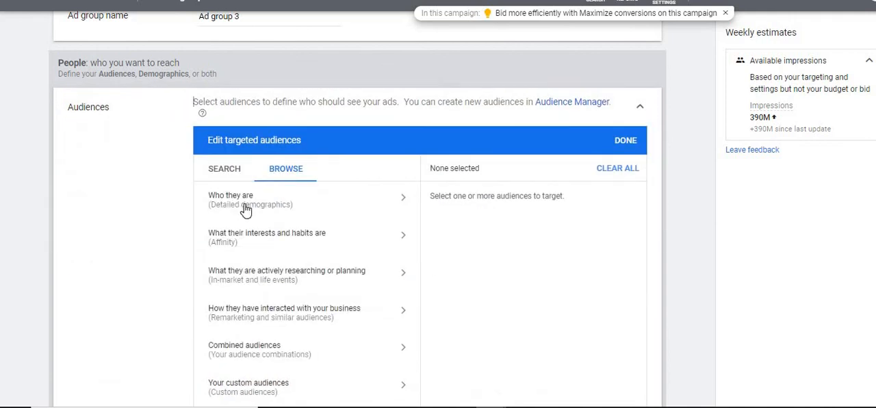
pyautogui.click(271, 281)
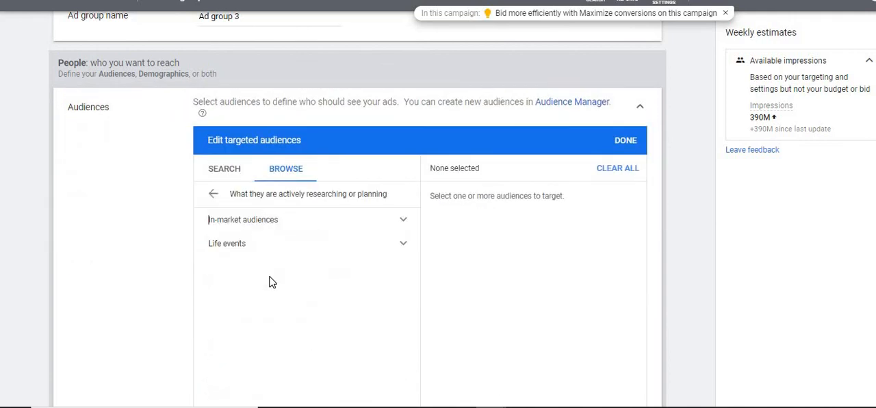
pyautogui.click(398, 219)
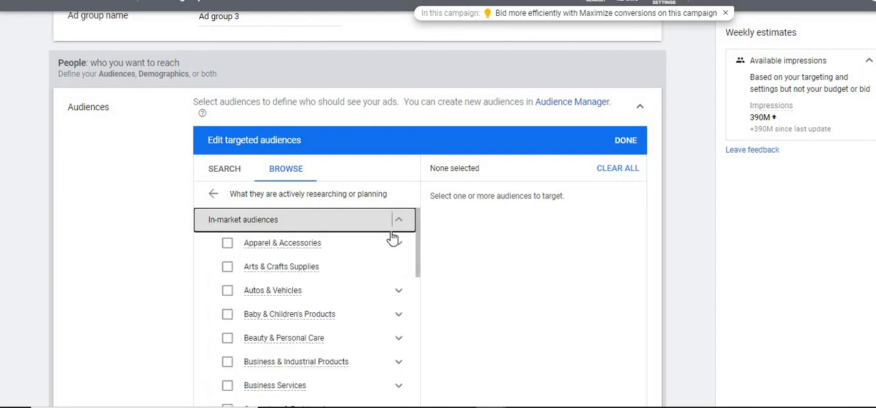
pyautogui.moveTo(420, 243); pyautogui.dragTo(417, 396)
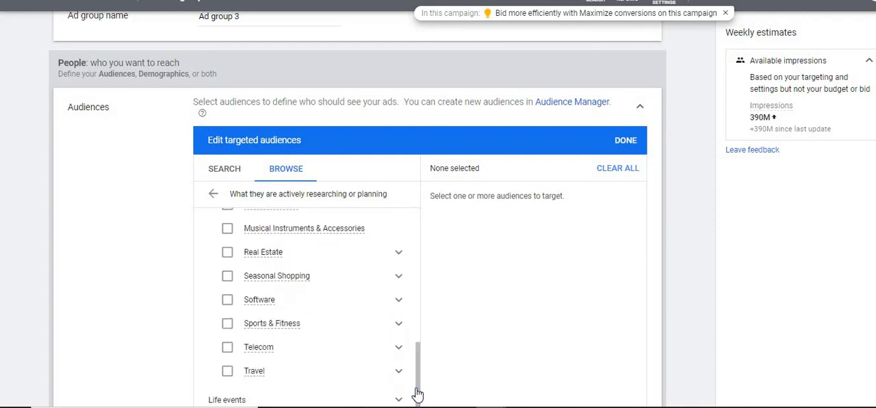
pyautogui.click(226, 371)
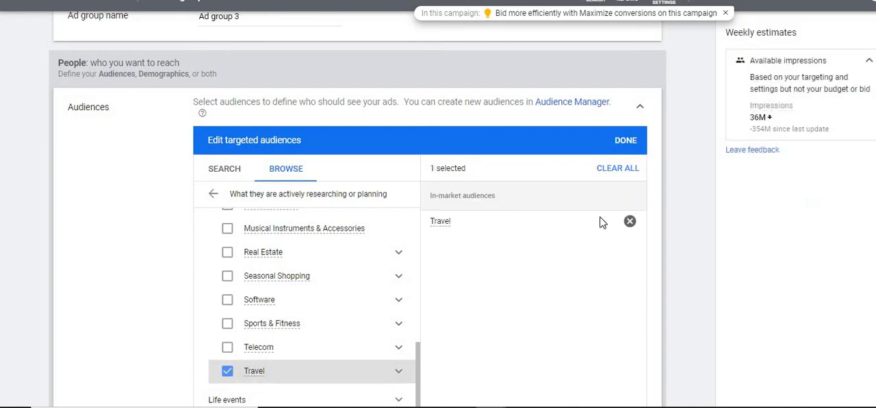
pyautogui.click(640, 108)
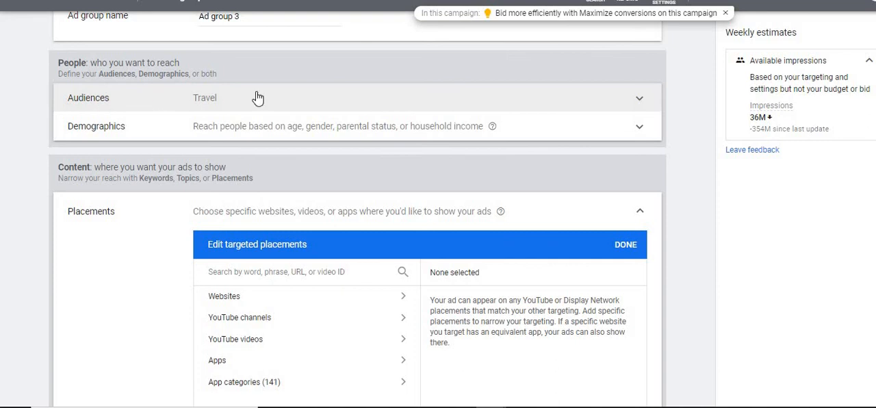
# Step: Search the placements for "madives" and add the websites shetlandwebcams.com, alsharqiacafes.com, turkeytoarab.com and pricesworld.net
pyautogui.click(280, 275)
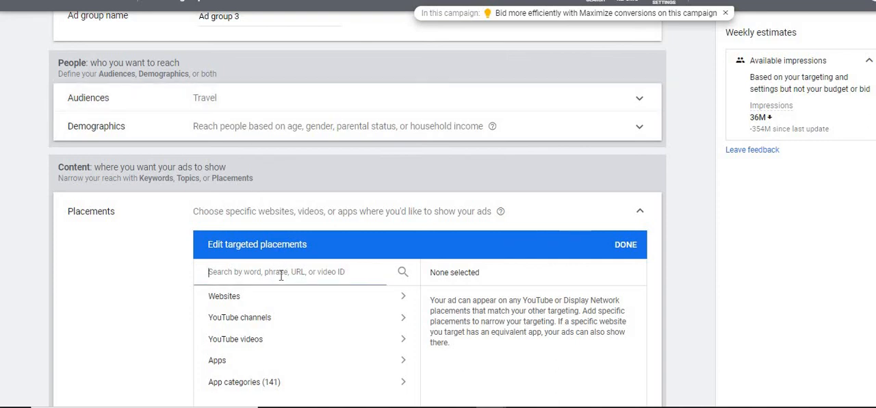
pyautogui.write('madives')
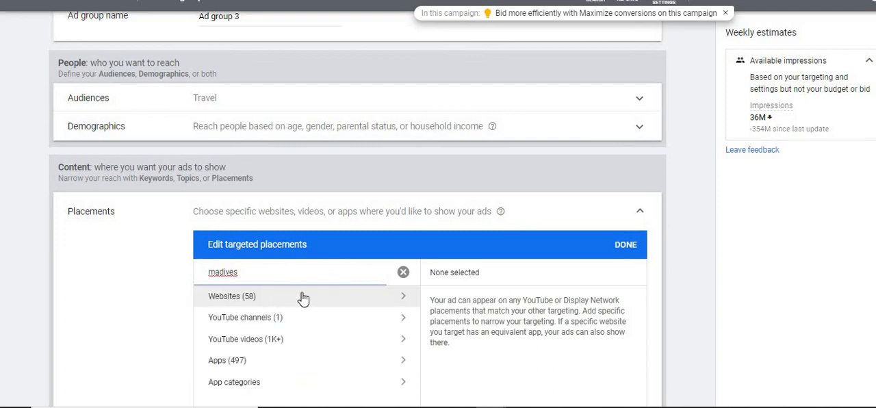
pyautogui.click(304, 297)
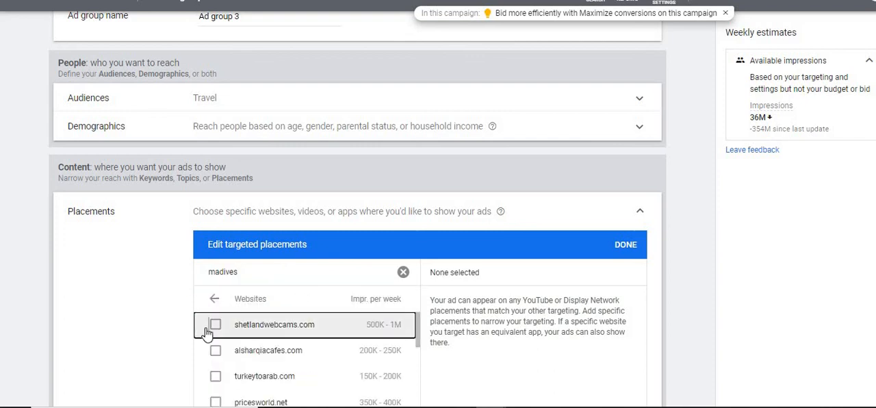
pyautogui.click(213, 324)
pyautogui.click(209, 355)
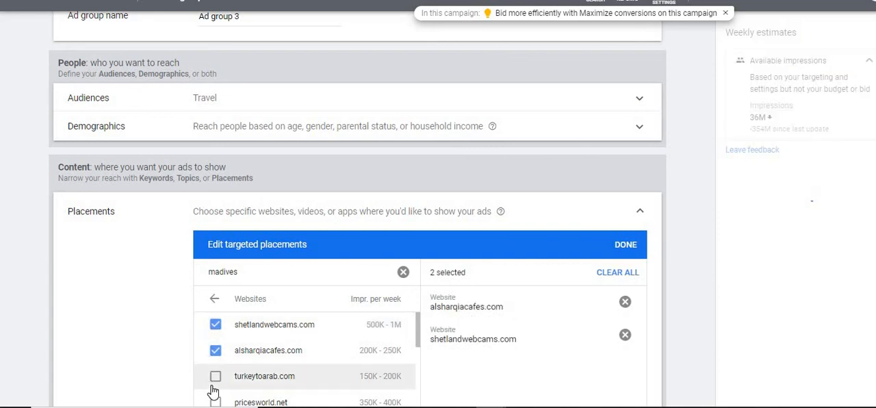
pyautogui.click(213, 378)
pyautogui.click(214, 400)
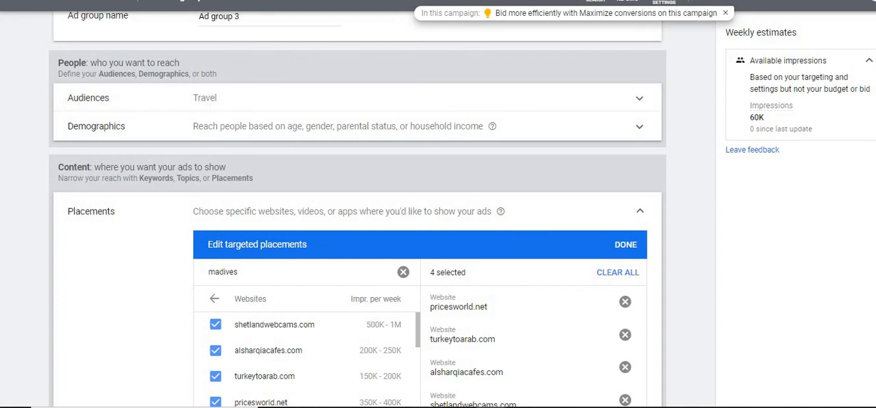
# Step: Clear the placement search and all selected placements, and finish editing the targeted placements
pyautogui.scroll(-2, 356, 205)
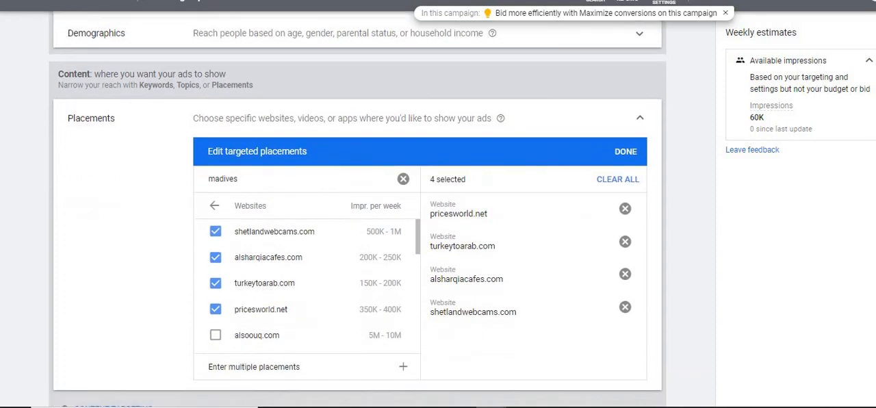
pyautogui.click(402, 179)
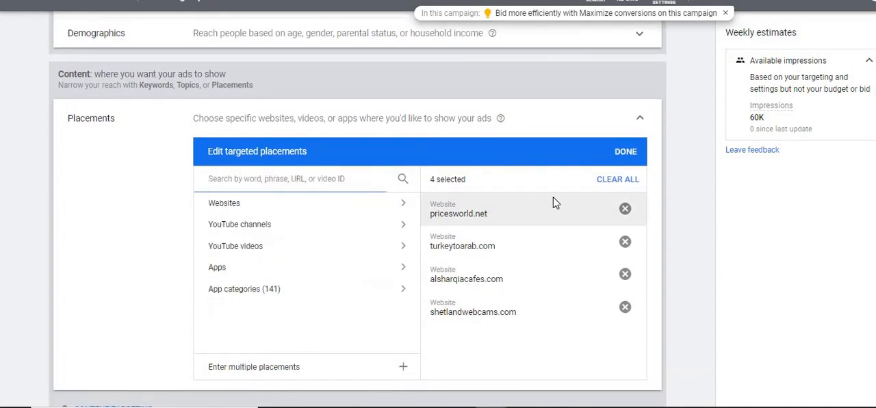
pyautogui.click(597, 182)
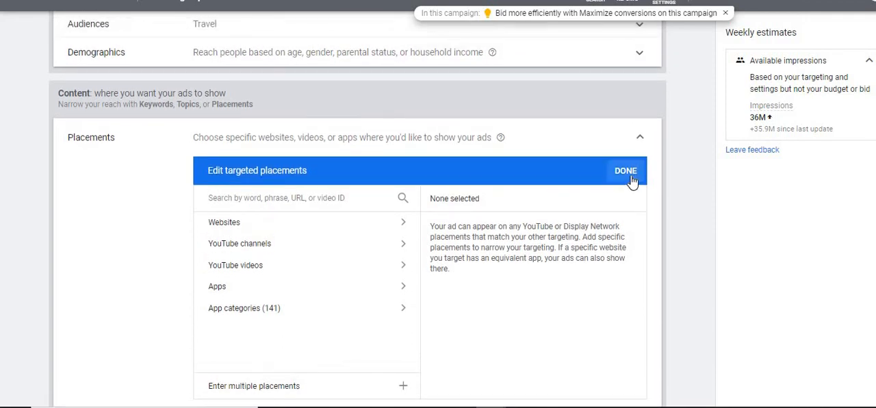
pyautogui.click(625, 171)
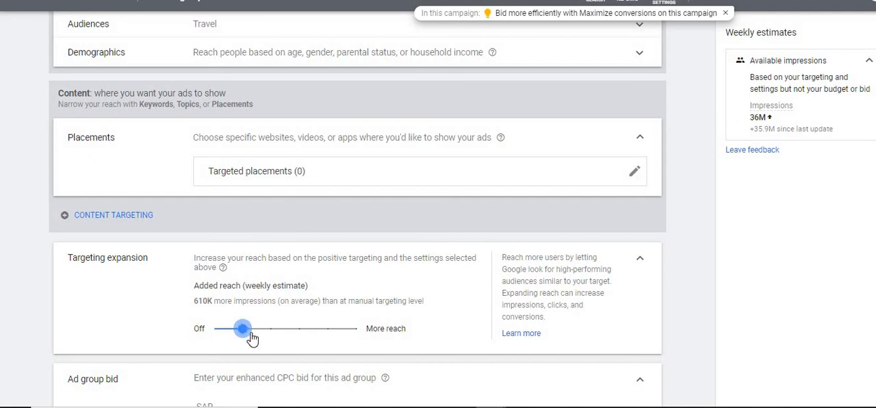
# Step: Try several targeting expansion levels, ending on the third level above Off
pyautogui.moveTo(245, 333); pyautogui.dragTo(299, 334)
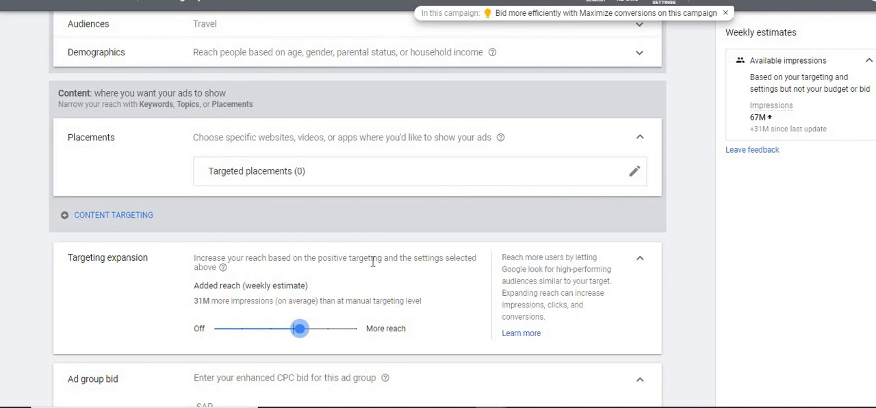
pyautogui.moveTo(298, 329); pyautogui.dragTo(252, 333)
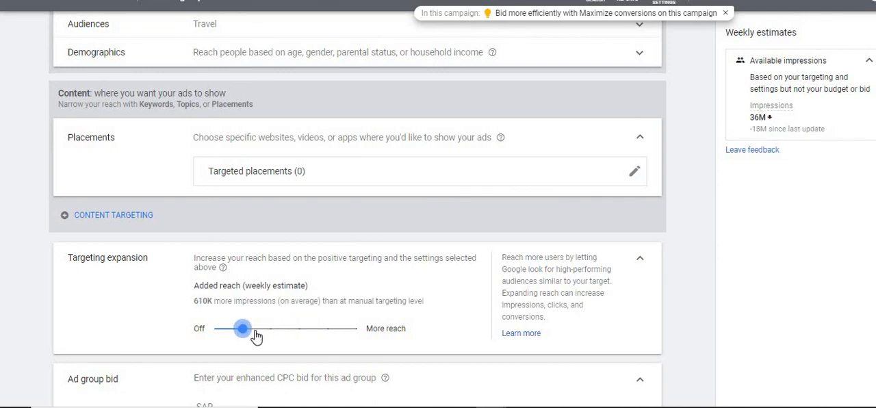
pyautogui.click(264, 336)
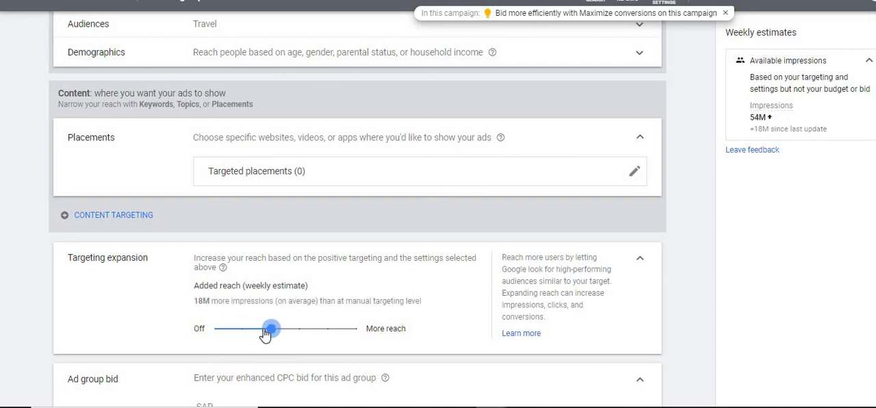
pyautogui.click(295, 332)
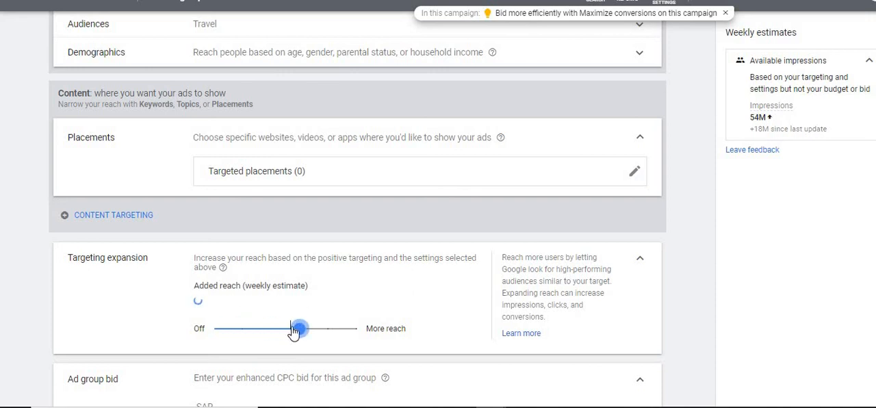